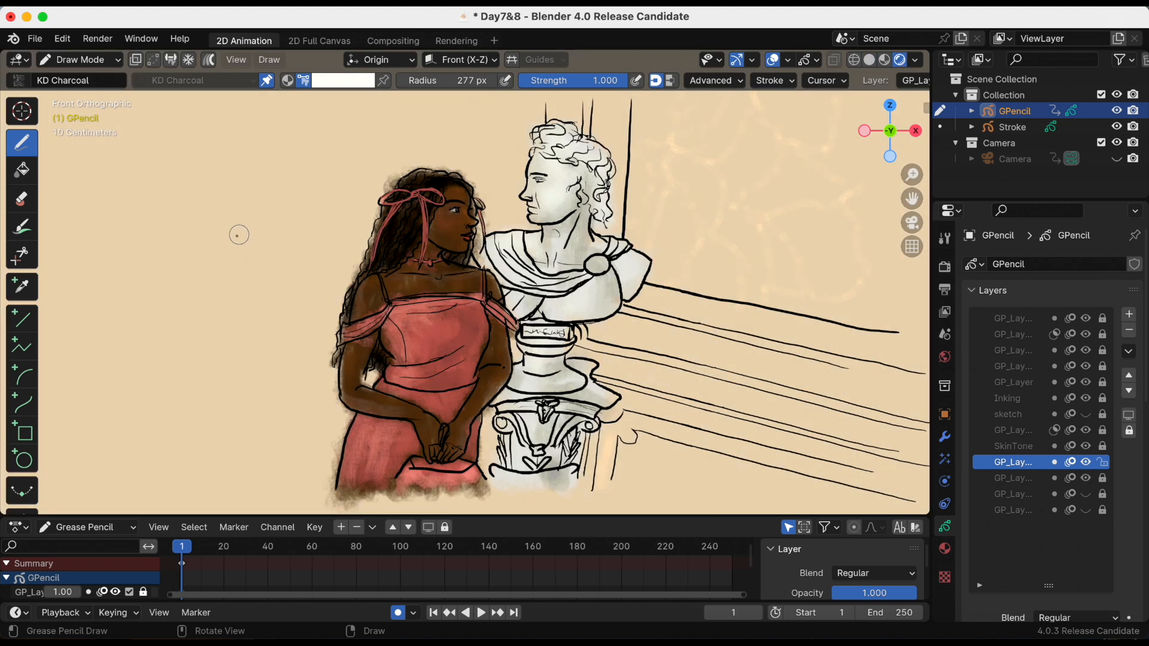
Save the file and switch the drawing brush to Ink Pen.
key("super+s")
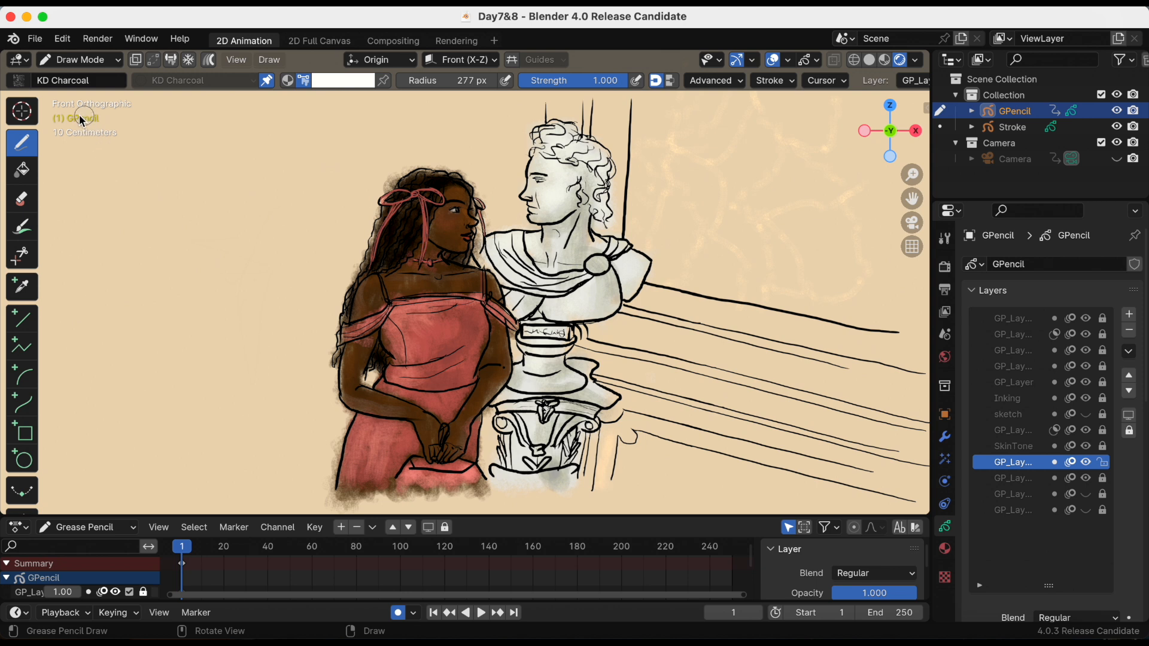
left_click(24, 81)
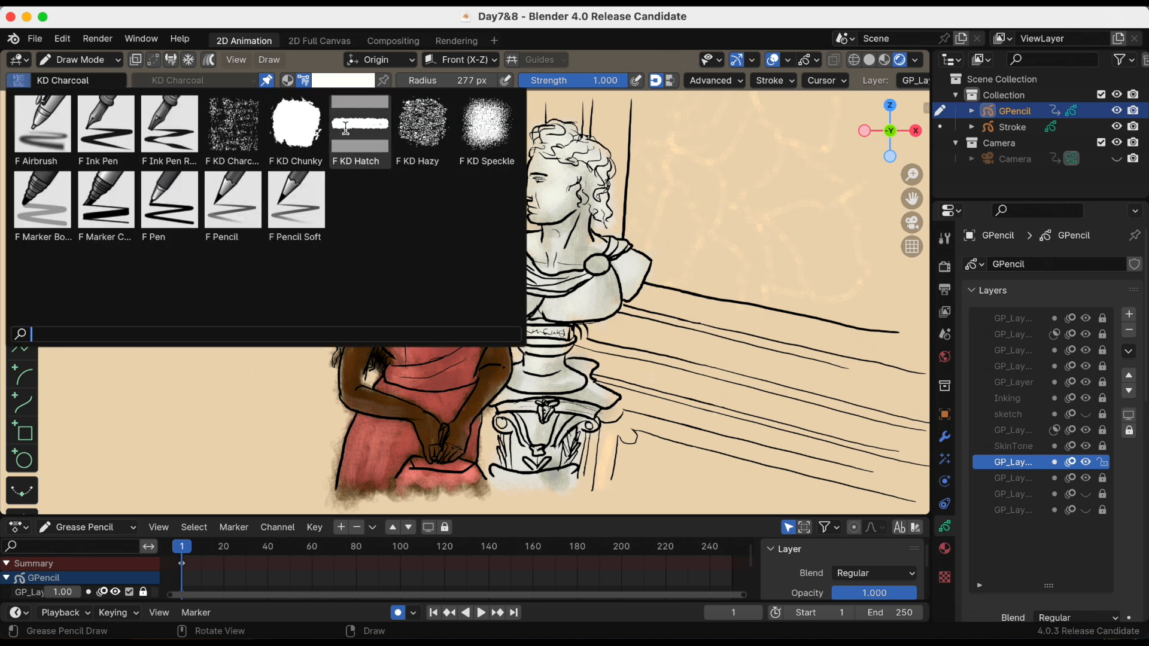
left_click(111, 133)
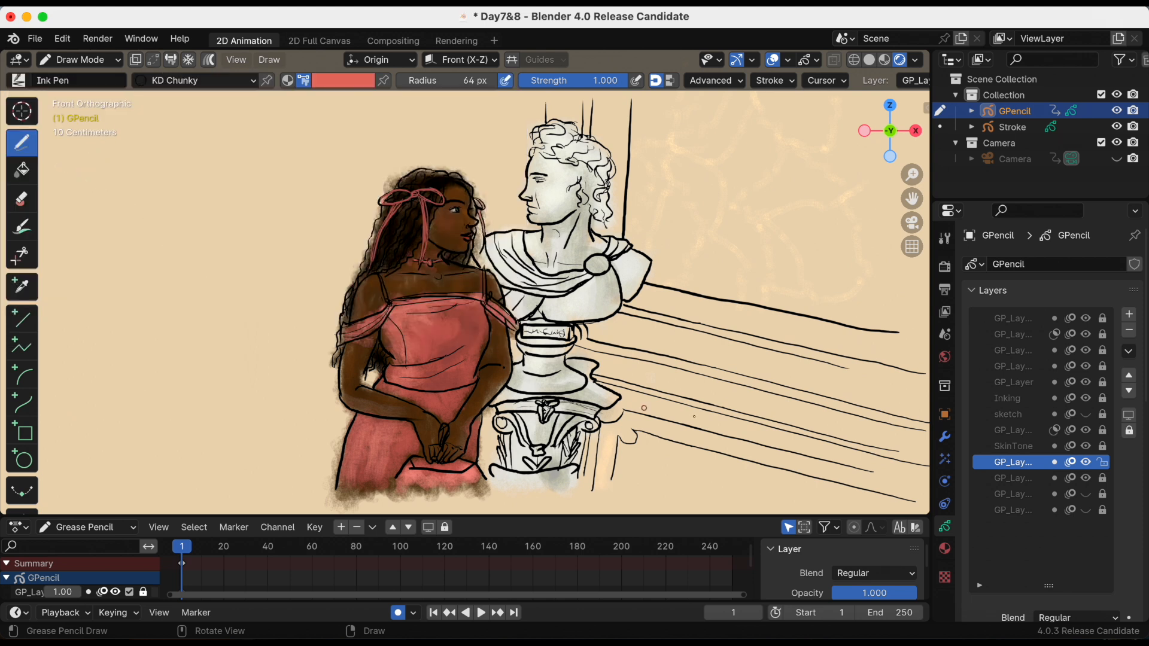
Add a new Grease Pencil layer above the topmost layer and name it "Masking".
left_click(1027, 319)
left_click(1129, 316)
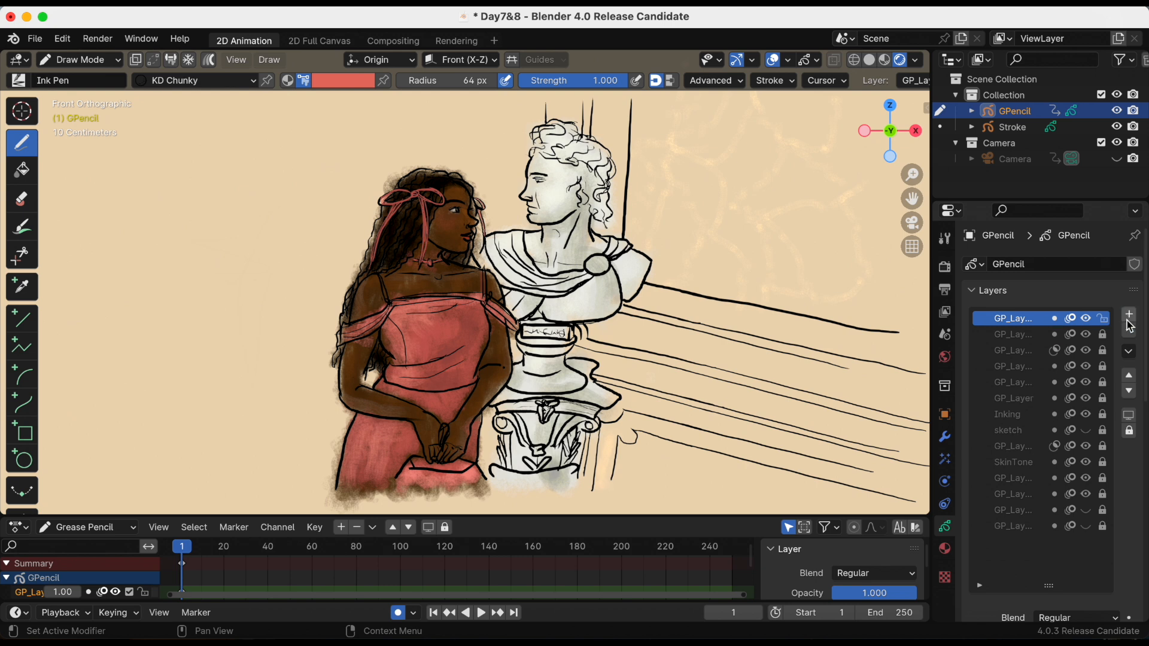
double_click(1012, 318)
type("Masking")
key("Return")
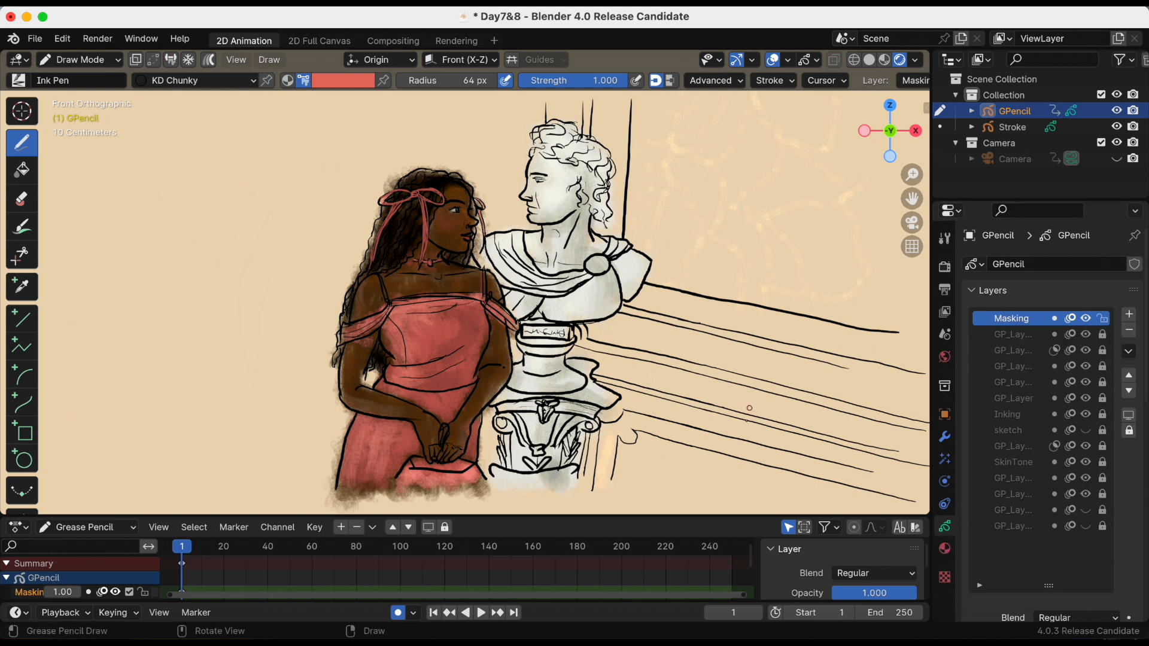
Create a new material with stroke off and fill on, and sample its fill colour from the woman's brown skin.
left_click(946, 549)
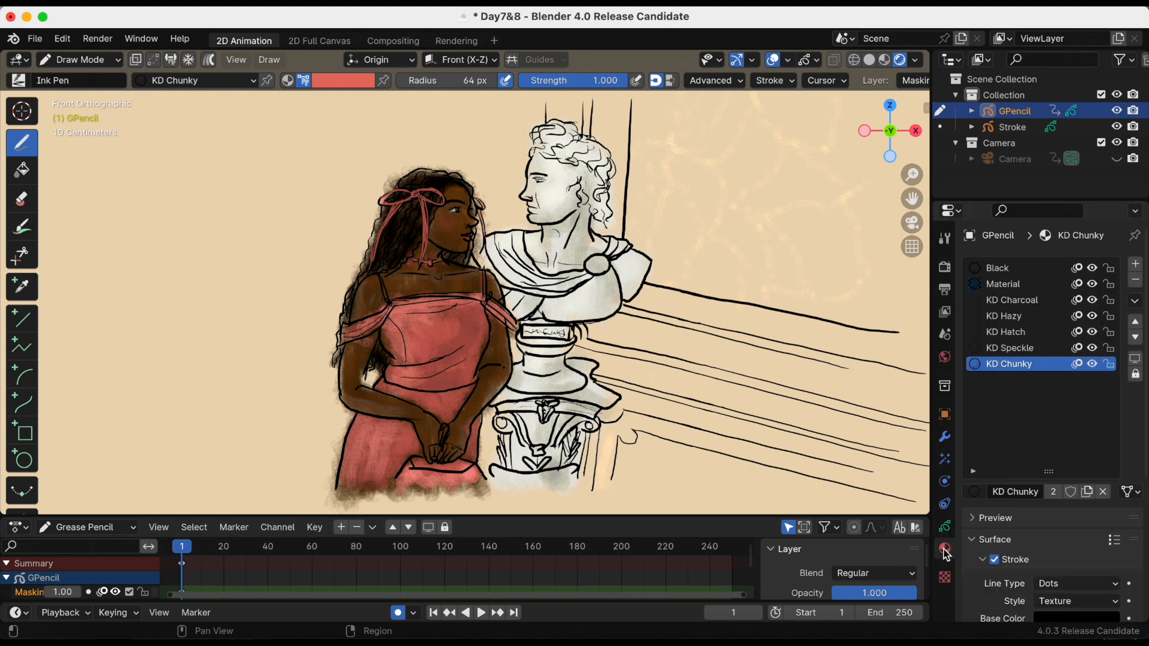
left_click(1136, 264)
left_click(1041, 491)
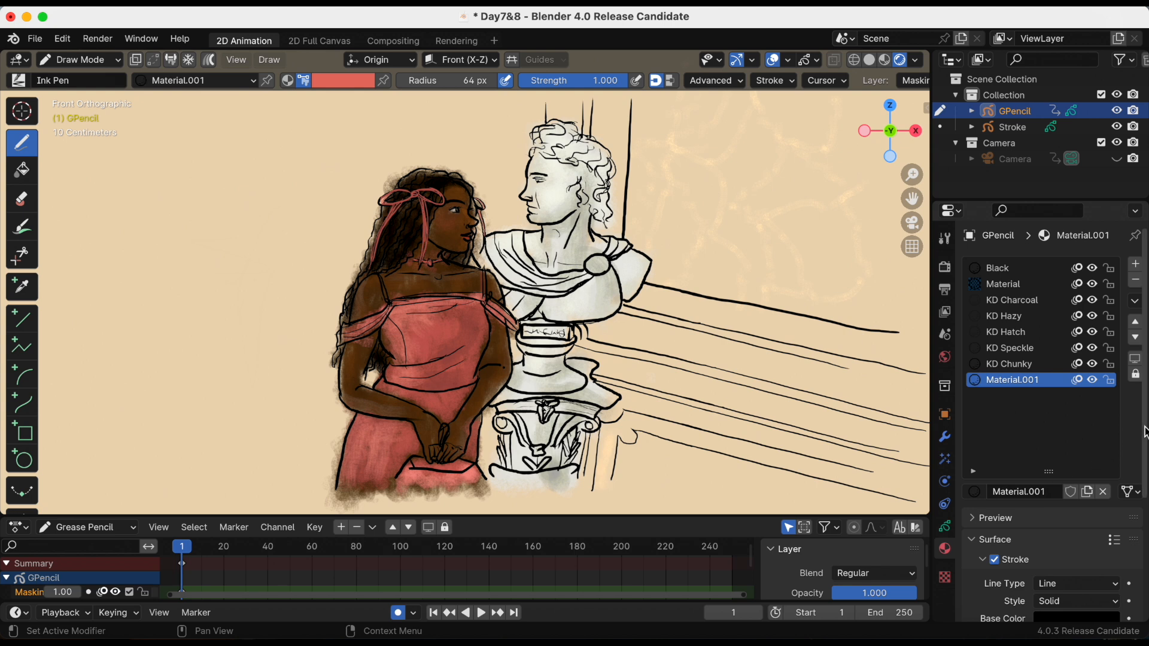
scroll(1003, 516, "down", 5)
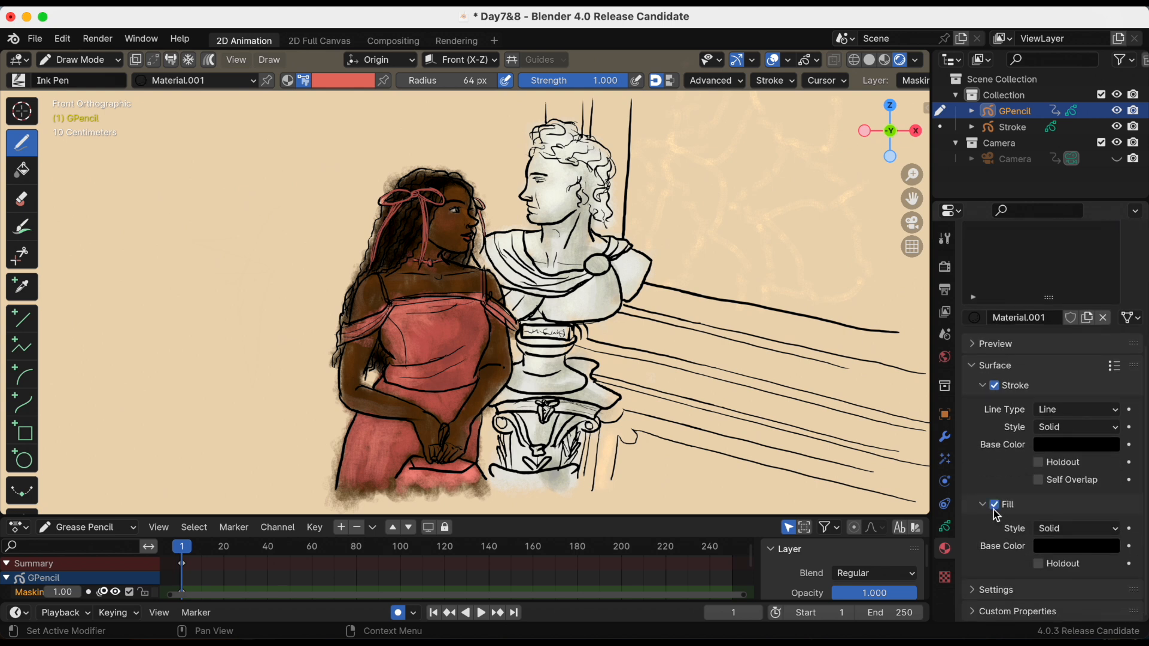
left_click(1072, 547)
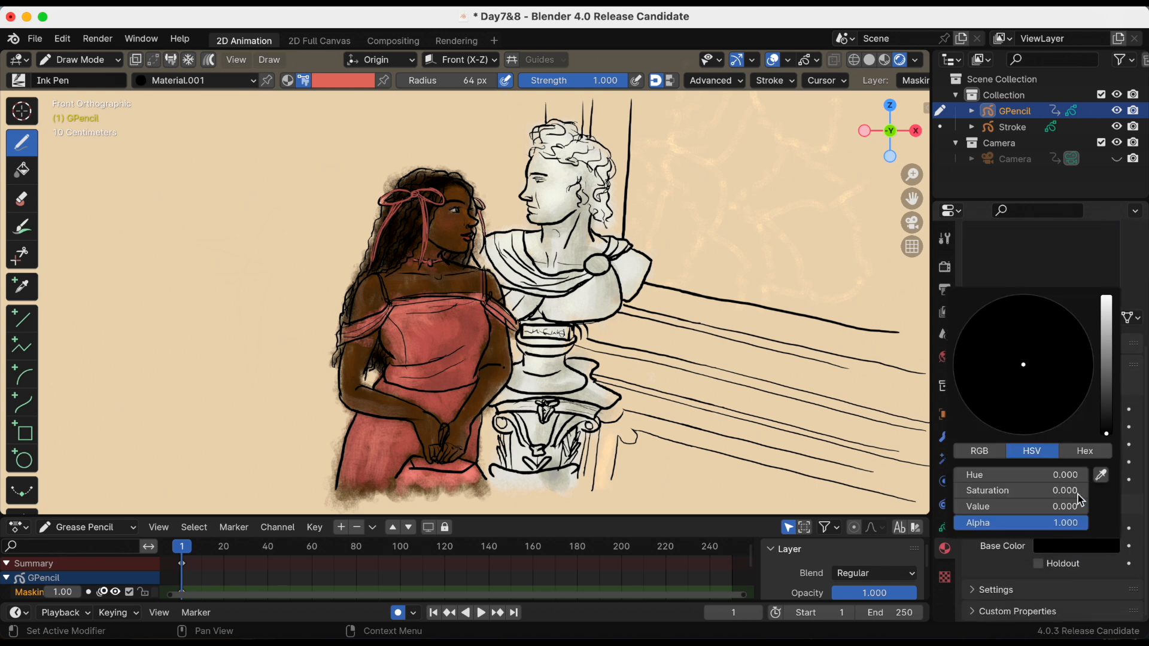
left_click(1101, 474)
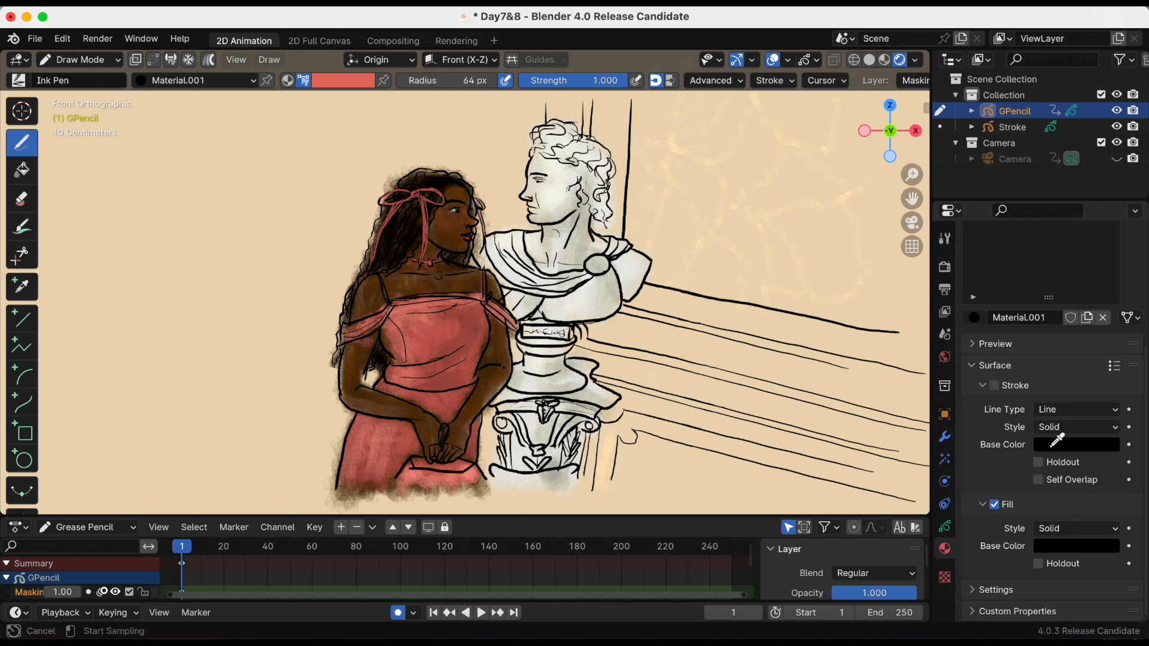
left_click(464, 230)
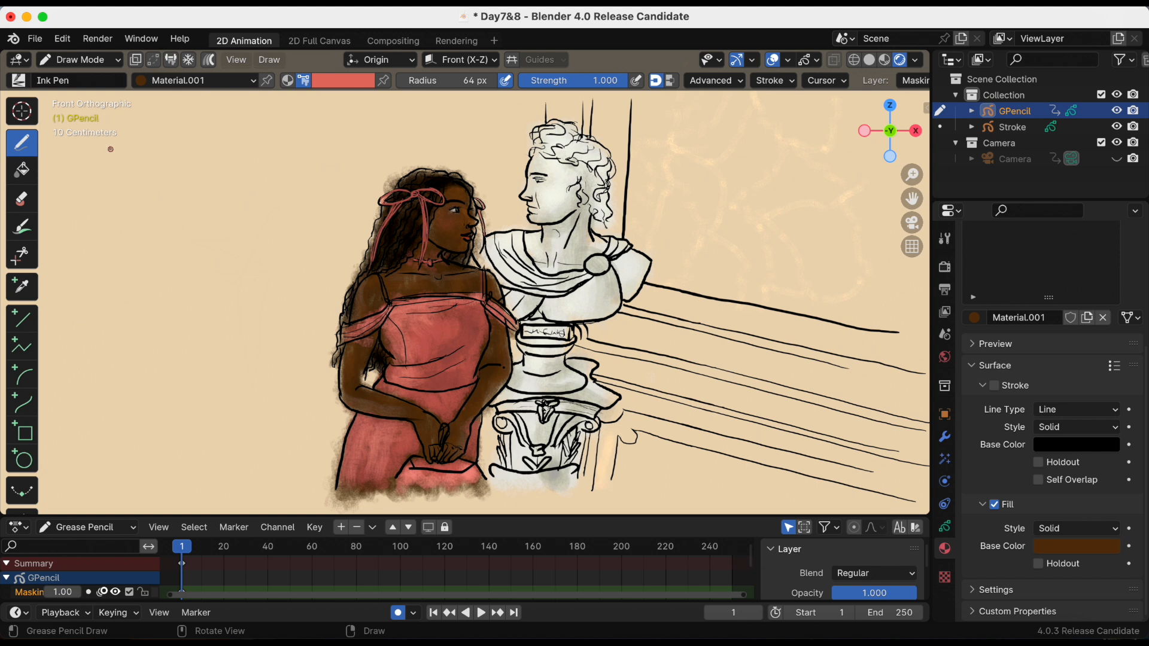
Switch the brush to material colour, adjust its radius and draw a filled brown circle in the empty area beside the woman.
left_click(288, 80)
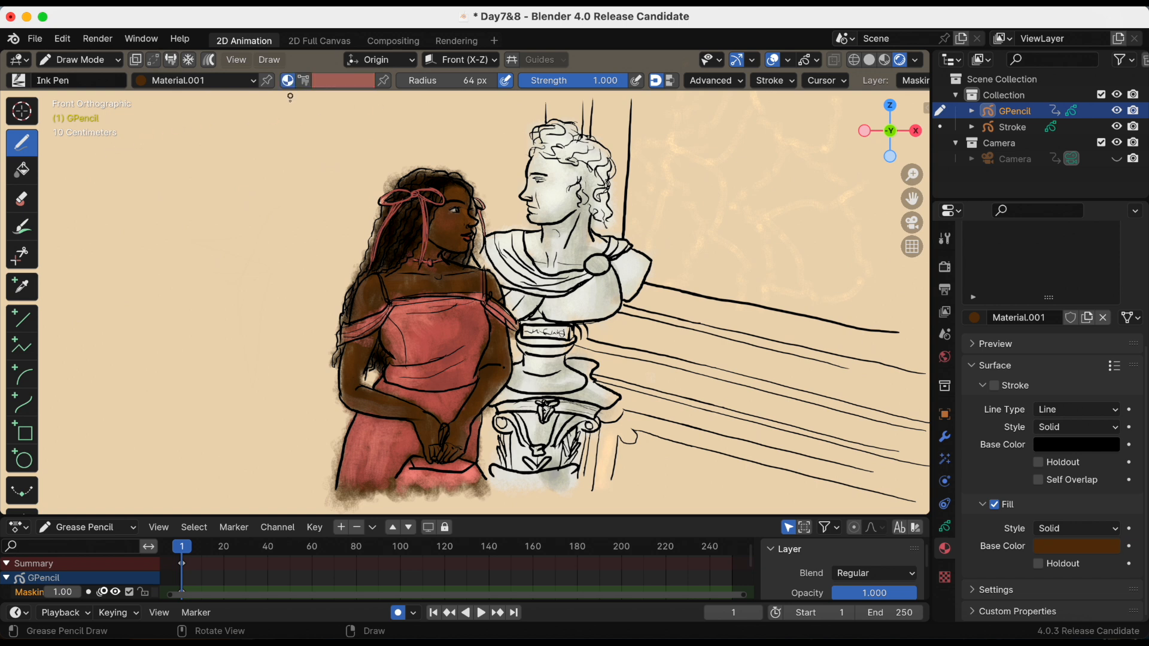
left_click_drag(461, 80, 508, 81)
mouse_move(154, 139)
left_mouse_down()
mouse_move(135, 198)
mouse_move(190, 227)
mouse_move(223, 209)
mouse_move(234, 158)
mouse_move(190, 130)
left_mouse_up()
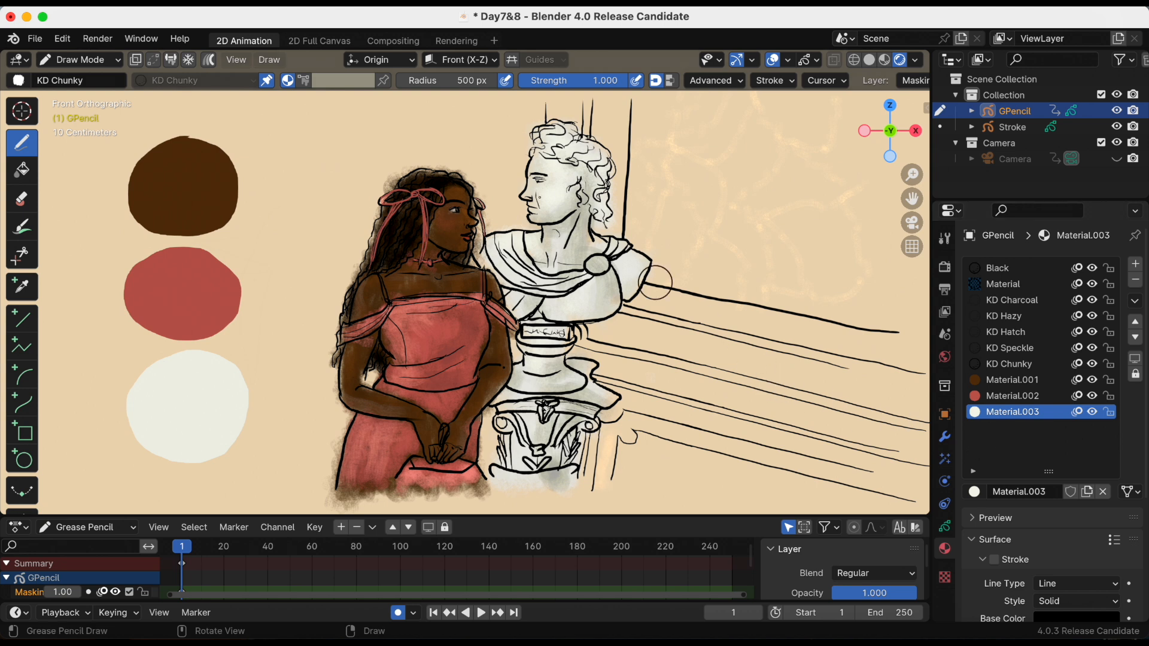
Switch the brush to colour attribute, name the new top layer "Coloring" and toggle the Base layer's visibility off and on.
left_click(303, 81)
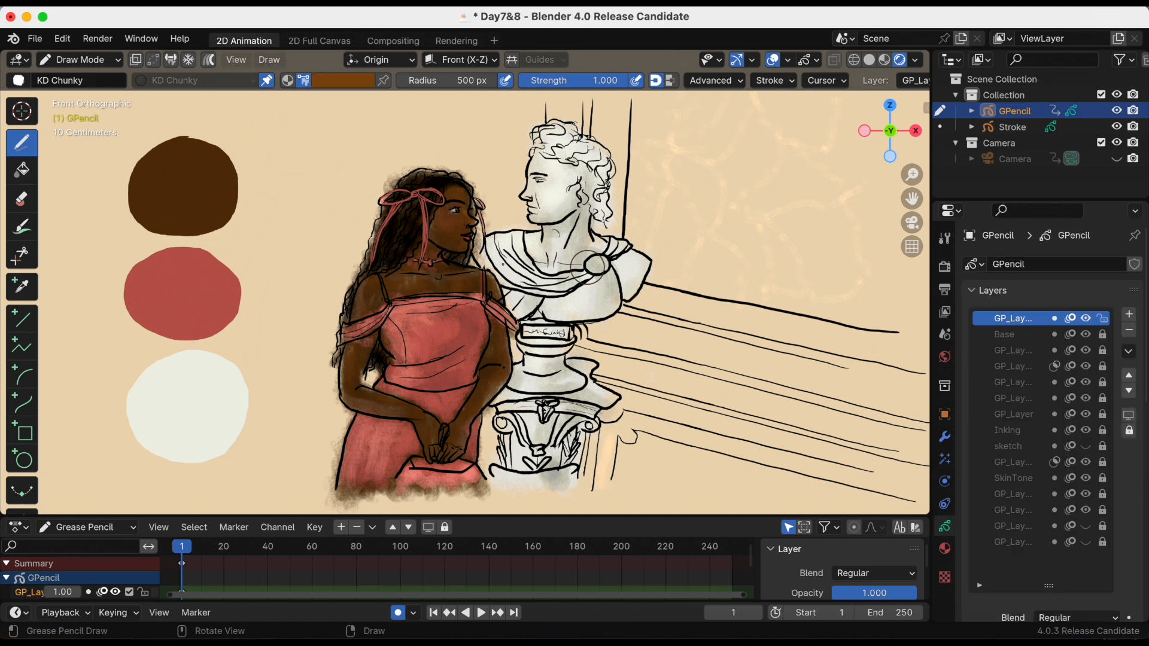
double_click(1013, 318)
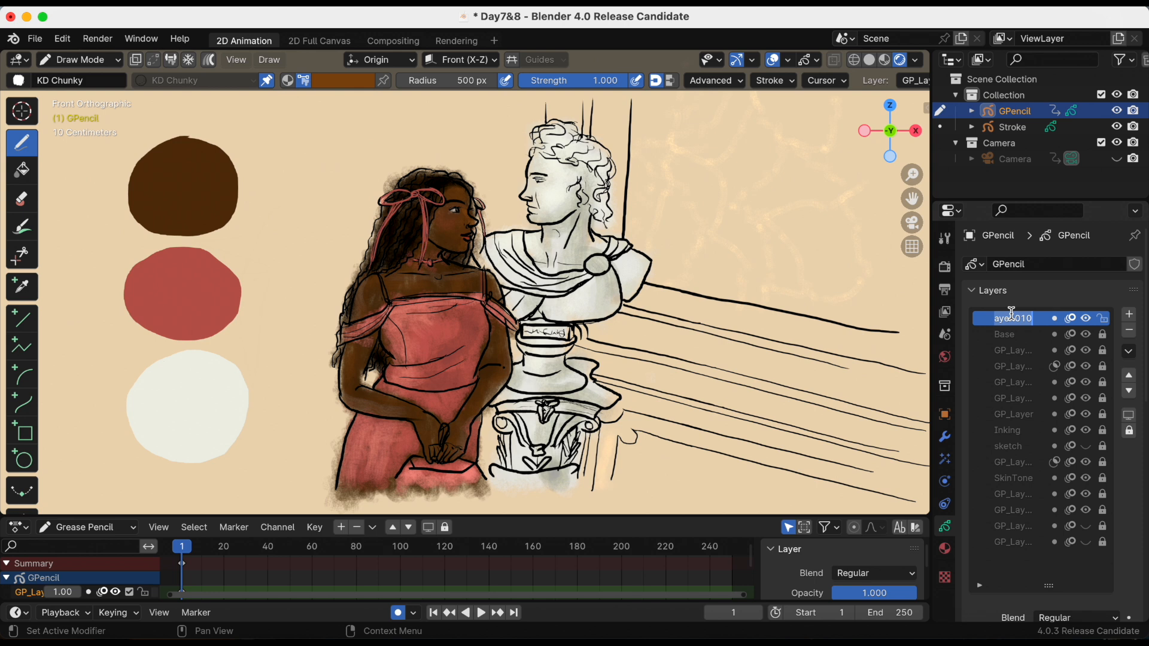
type("Coloring")
key("Return")
left_click(1087, 335)
left_click(1087, 336)
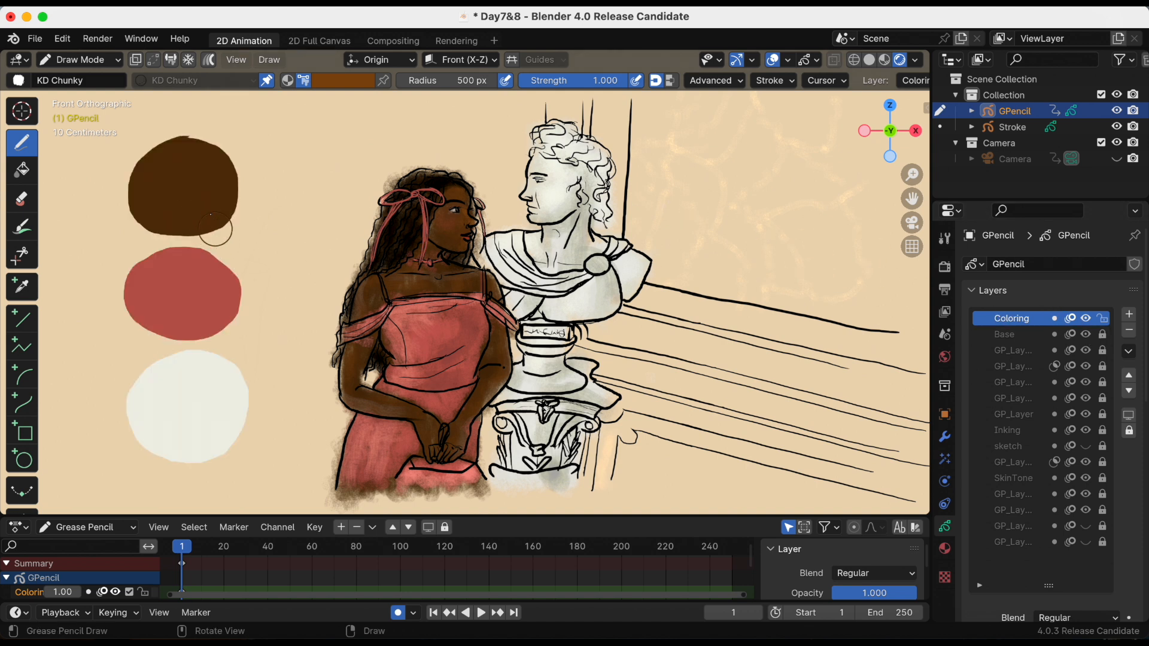
Sample a dark brown, paint shading along the brown circle's lower edge and dab a small swatch beside it.
key("shift+x")
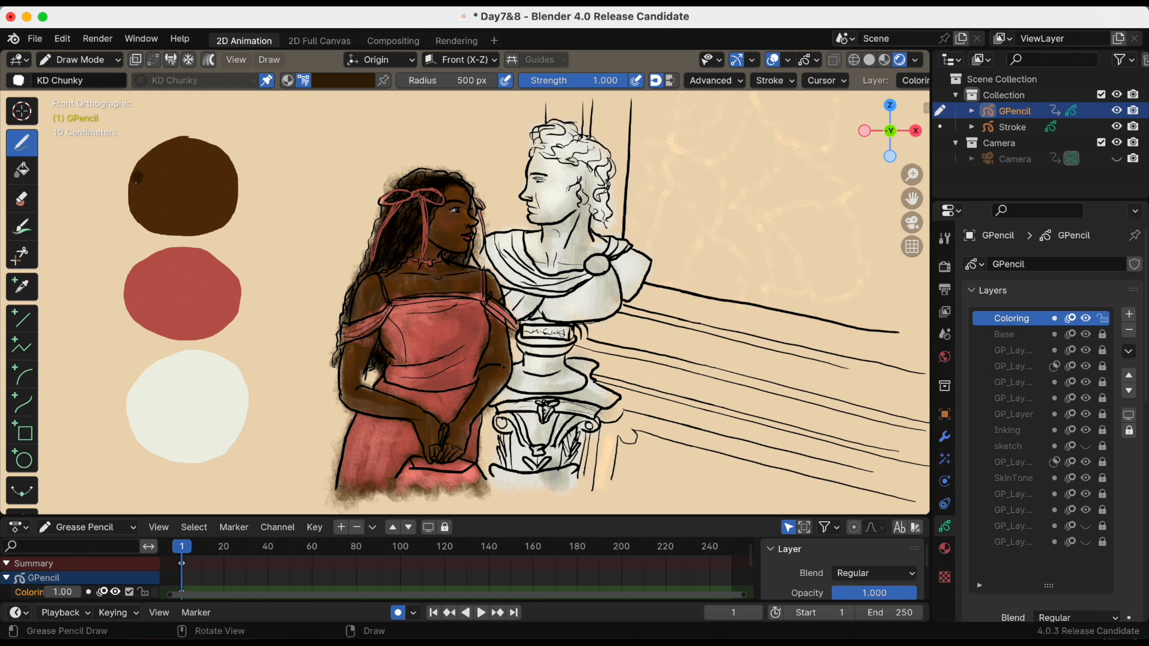
mouse_move(137, 210)
left_mouse_down()
mouse_move(143, 223)
mouse_move(194, 234)
mouse_move(224, 228)
mouse_move(232, 207)
left_mouse_up()
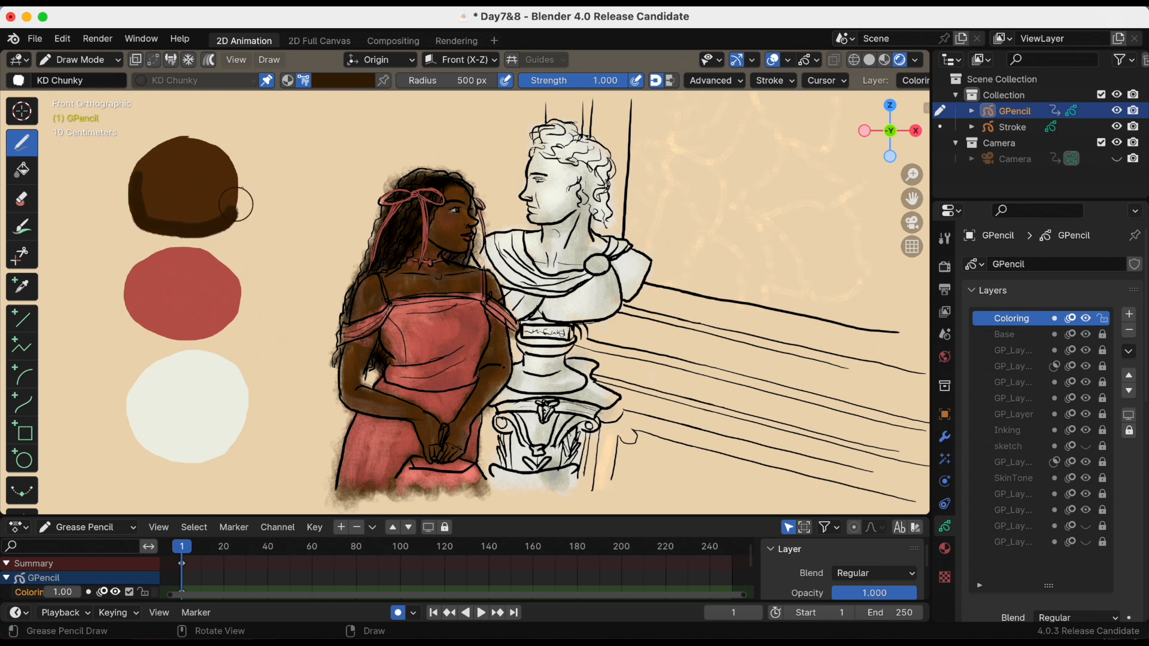
left_click(95, 174)
key("ctrl+z")
left_click(105, 206)
Lighten the brush colour, paint a highlight on the brown circle's upper edge and dab a second swatch above the dark one.
left_click(359, 80)
left_click_drag(415, 162, 415, 154)
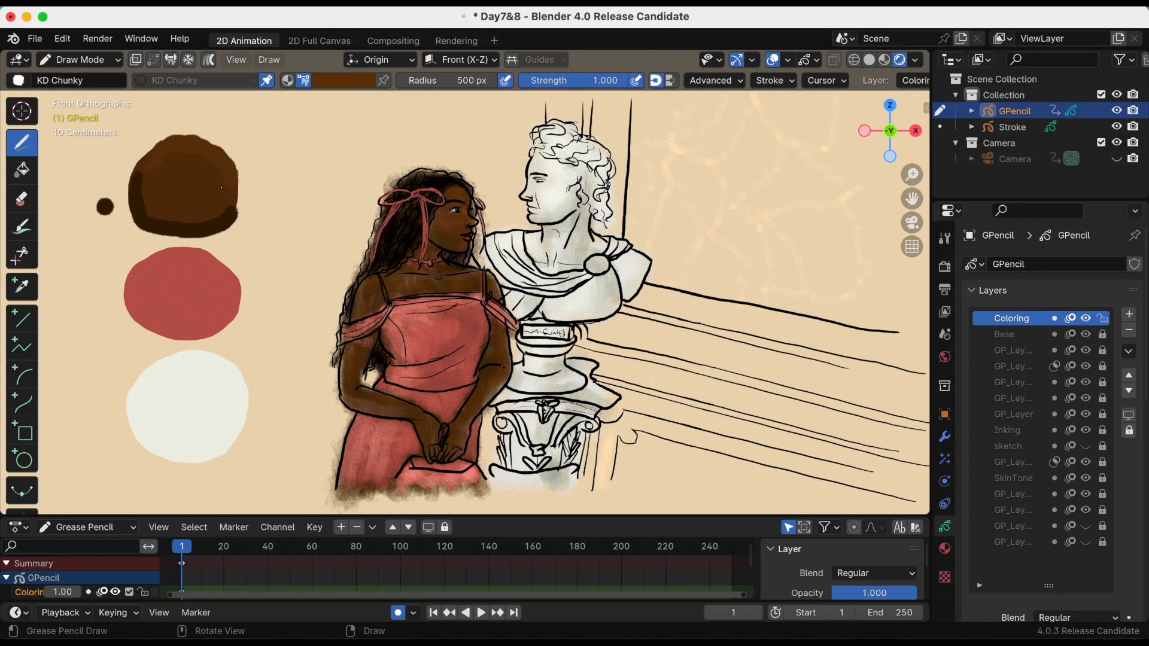
left_click(101, 182)
left_click_drag(101, 182, 97, 181)
Erase the shading and highlight strokes on the brown circle, keeping the two swatches, and return to the Draw tool.
left_click(21, 198)
left_click_drag(231, 208, 224, 216)
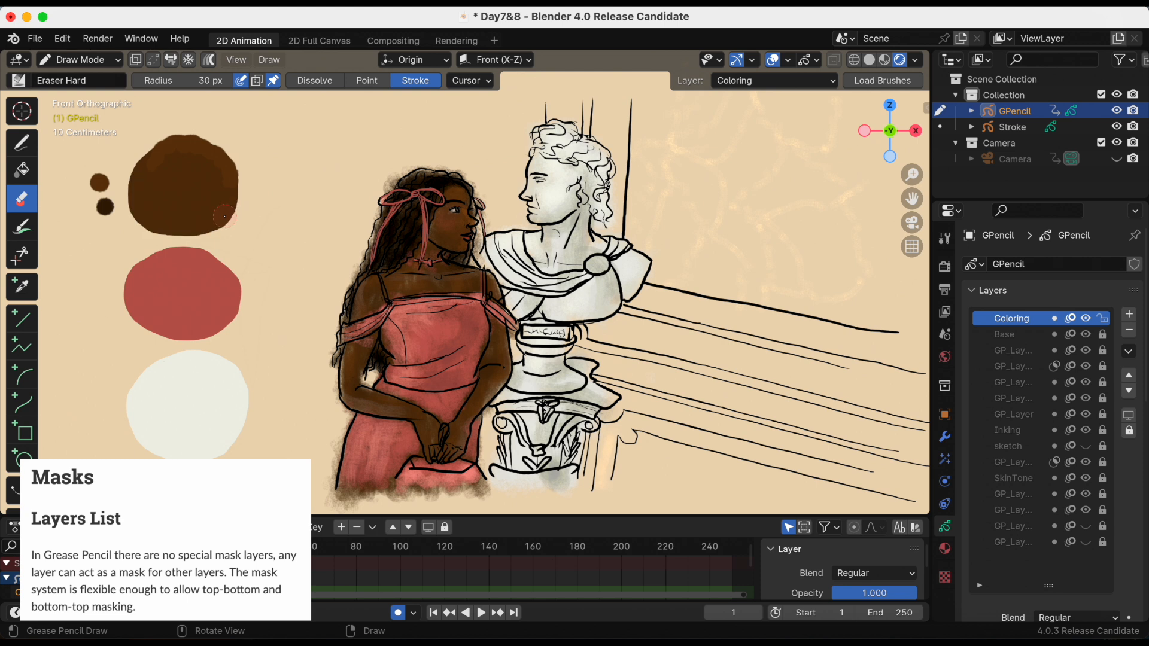
left_click_drag(213, 165, 203, 144)
left_click(21, 141)
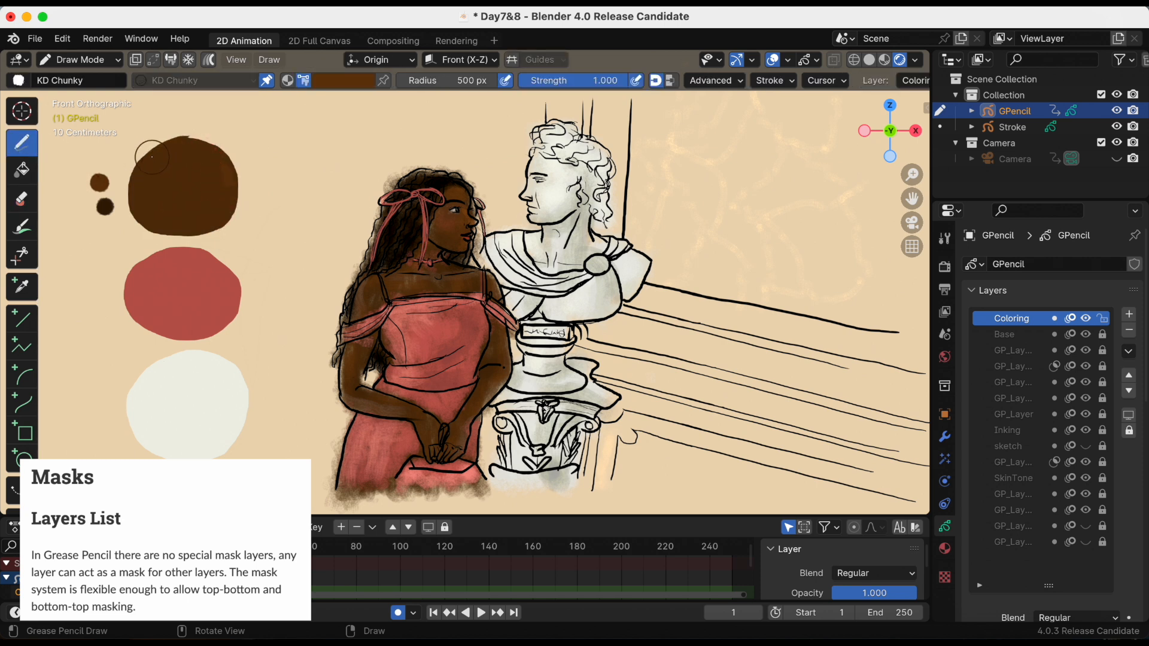
Enable masks on the Coloring layer and add the Base layer as its mask.
left_click(1056, 320)
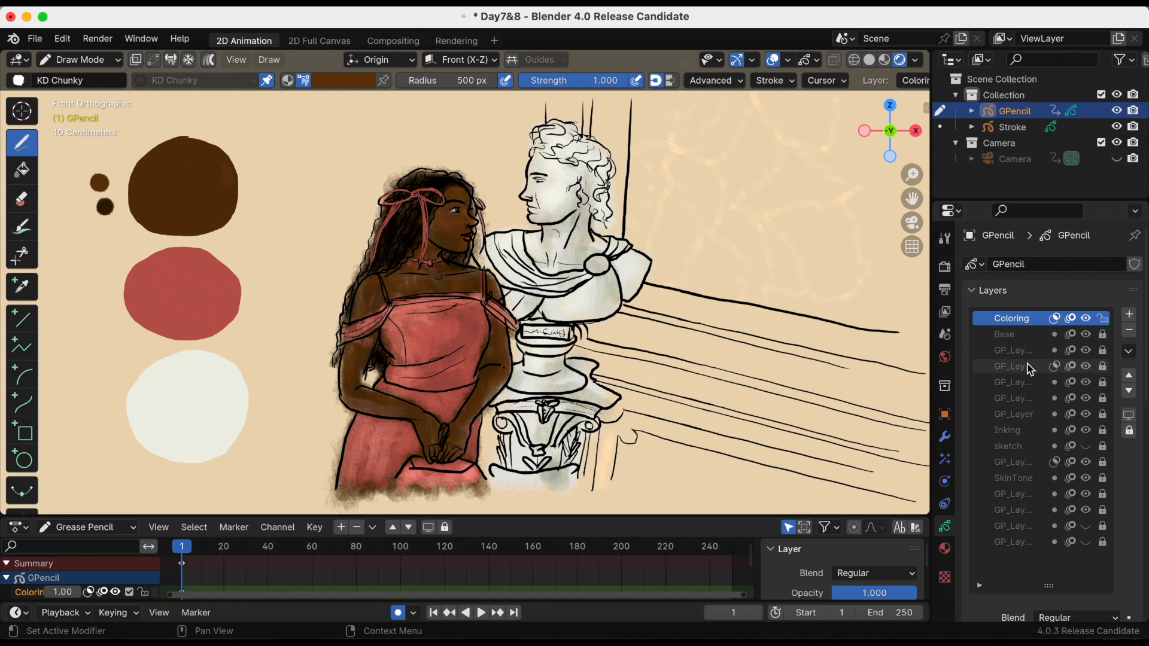
scroll(1031, 374, "down", 10)
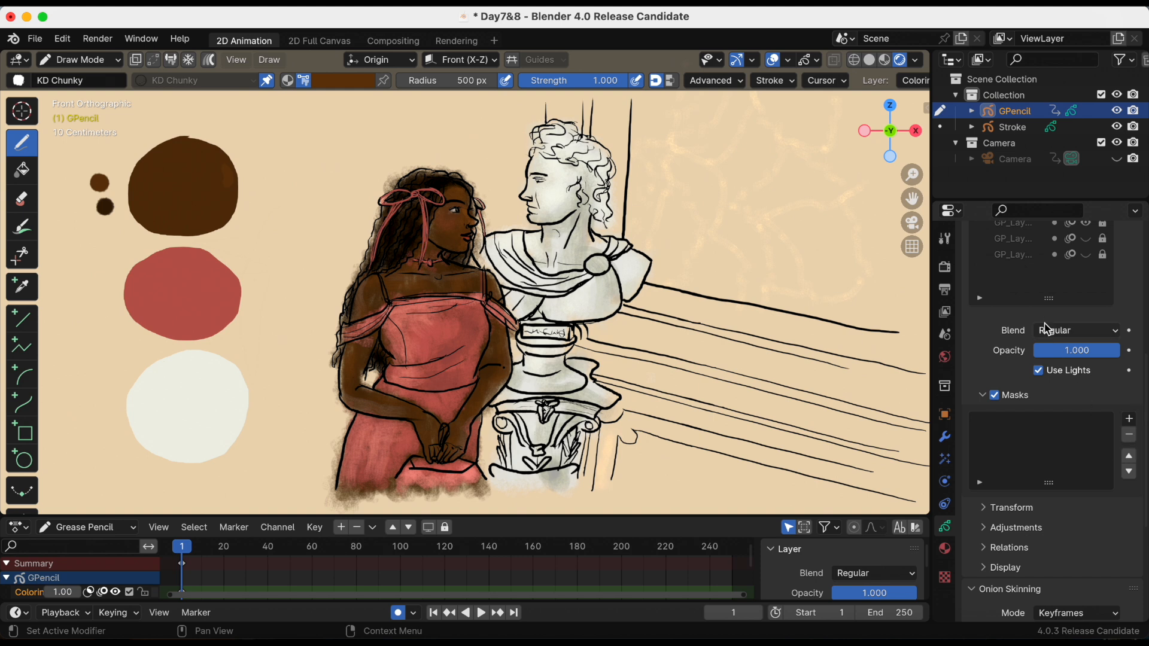
scroll(1046, 333, "up", 5)
scroll(1048, 340, "up", 5)
scroll(1076, 398, "down", 8)
scroll(1075, 398, "down", 1)
left_click(1129, 421)
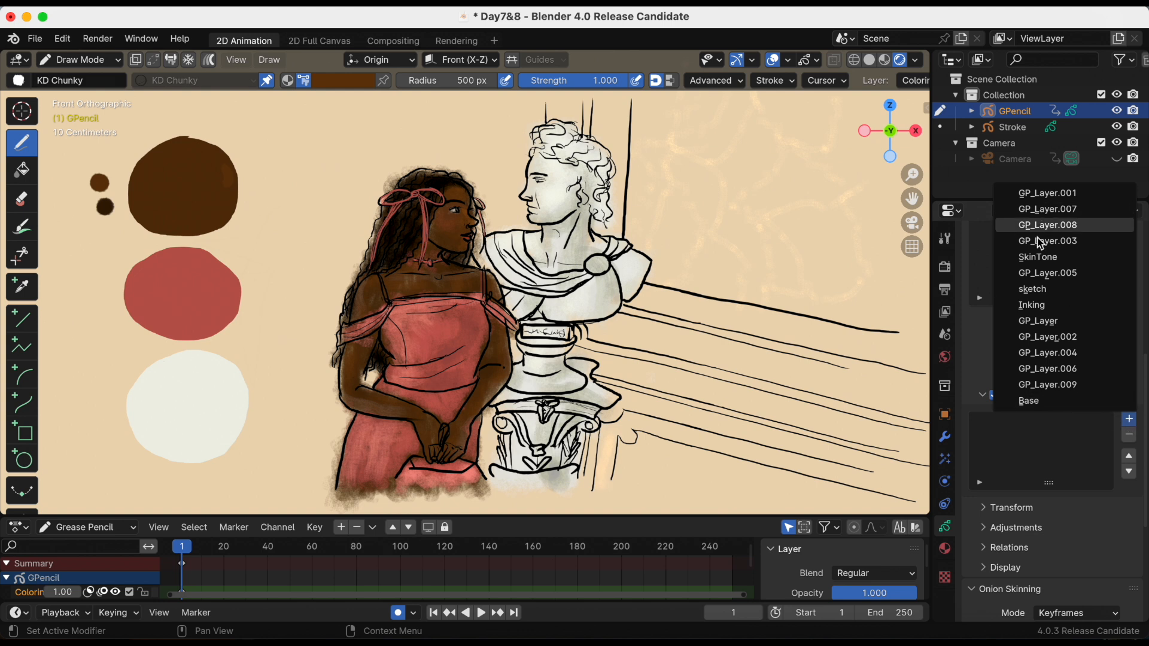
left_click(1044, 401)
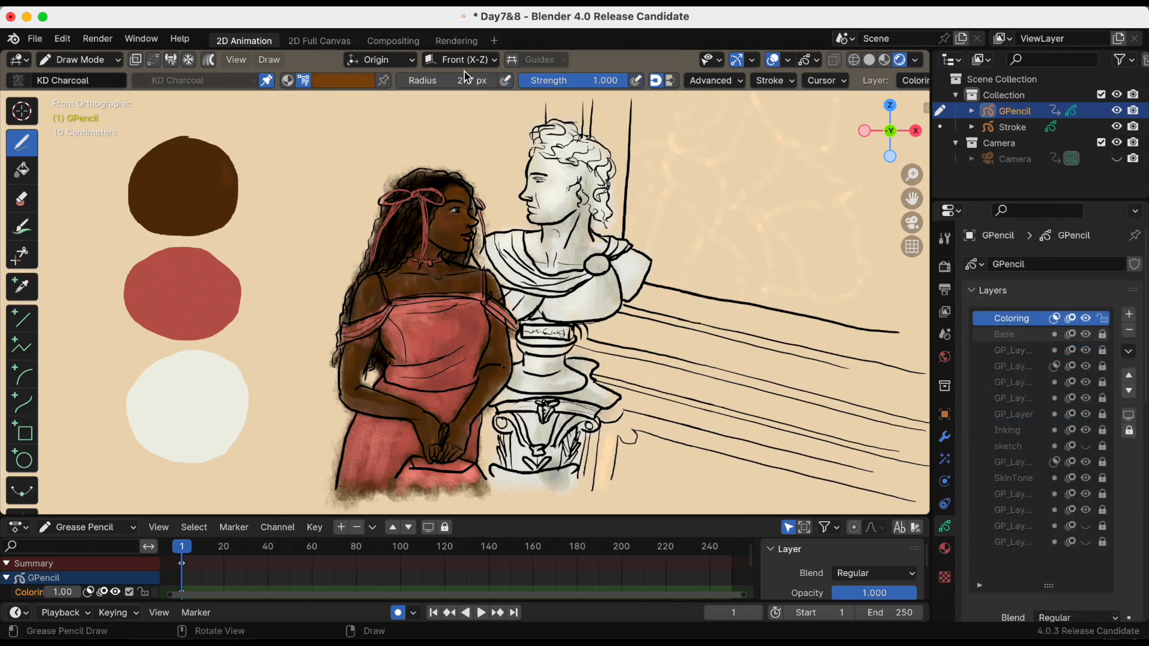
Set the KD Charcoal brush radius to 361 px and paint lighter highlights and dark brown shading on the brown circle.
left_click_drag(473, 80, 511, 85)
left_click_drag(233, 172, 184, 139)
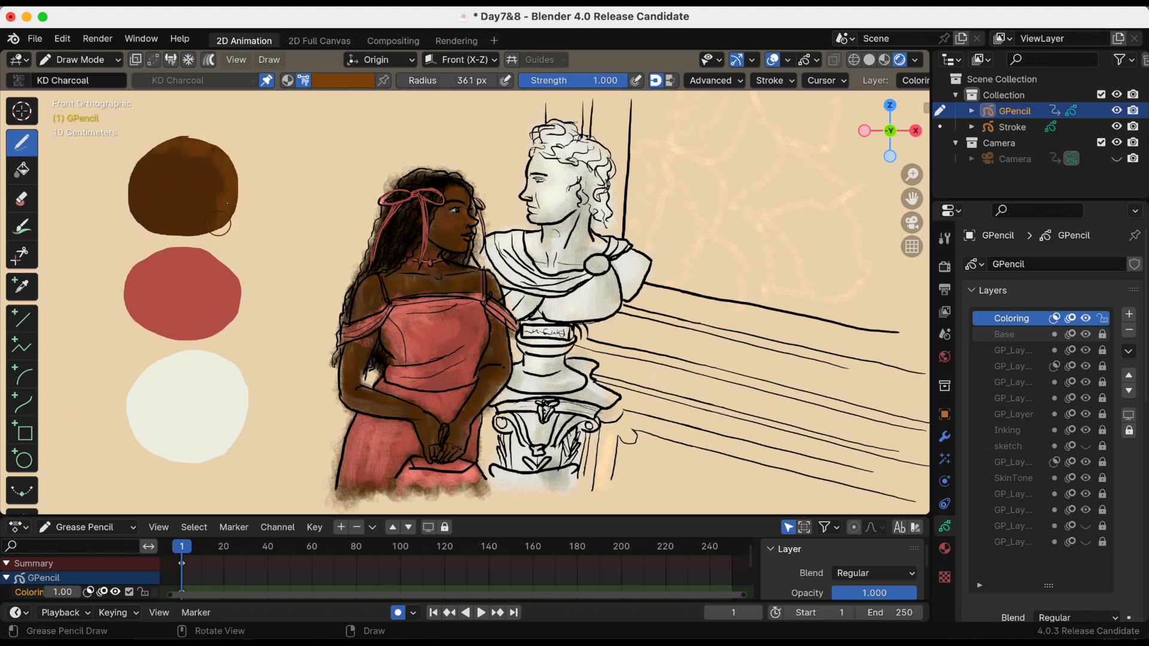
left_click(348, 79)
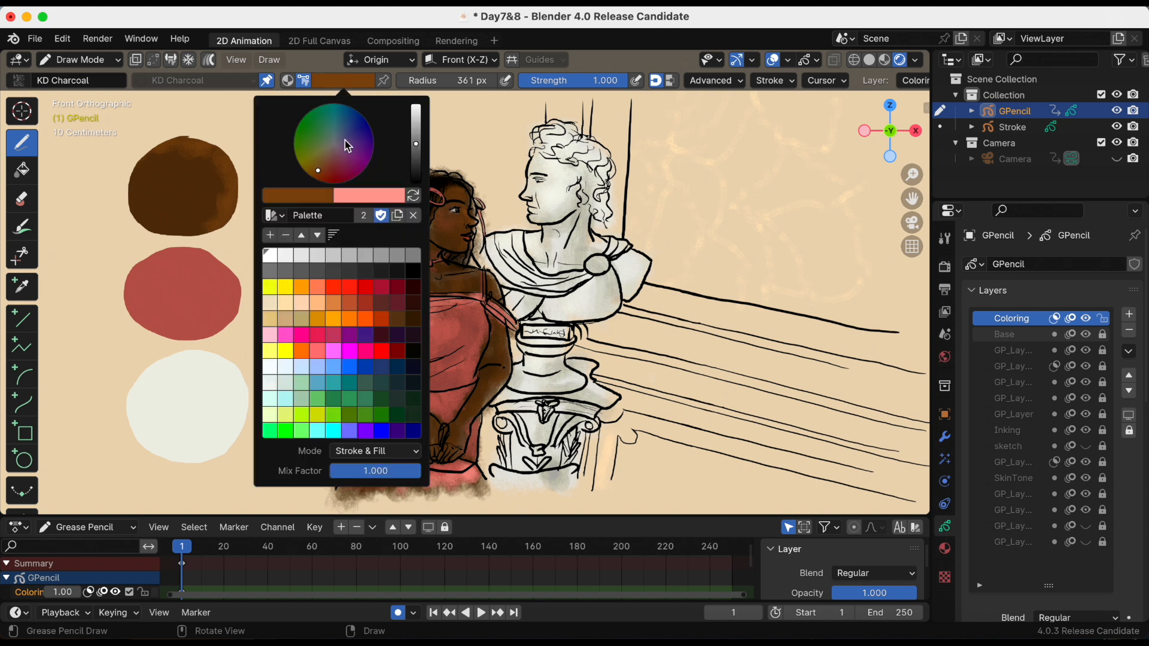
left_click(418, 164)
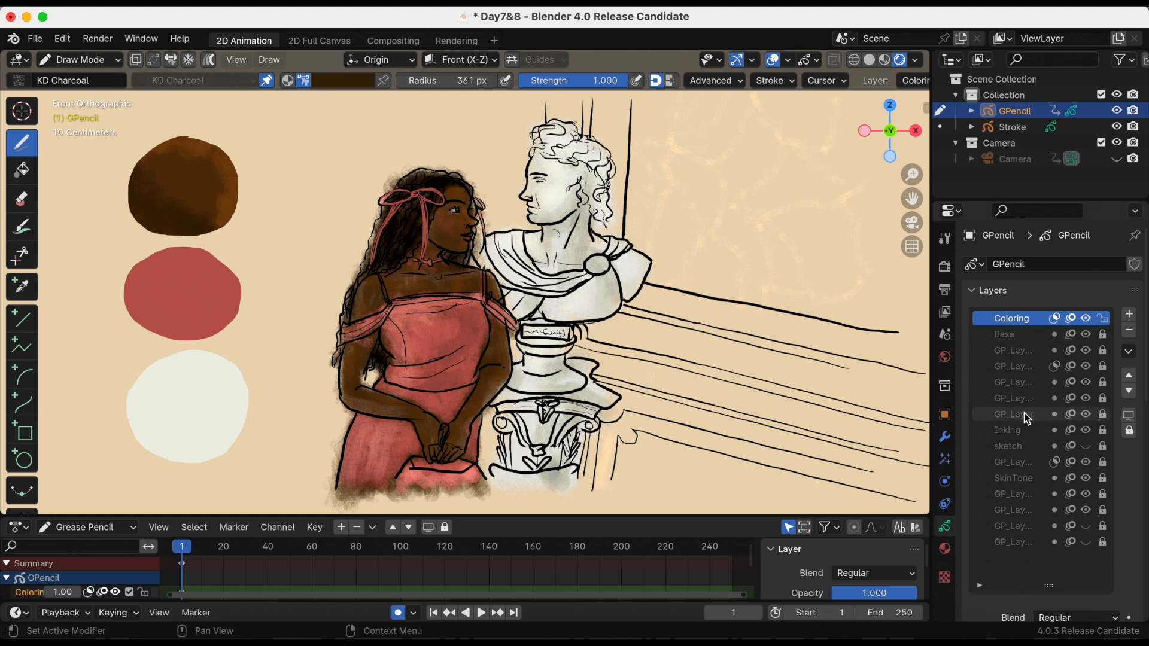
Add a new layer above Coloring, name it "Coloring2" and save the file.
left_click_drag(1143, 388, 1130, 357)
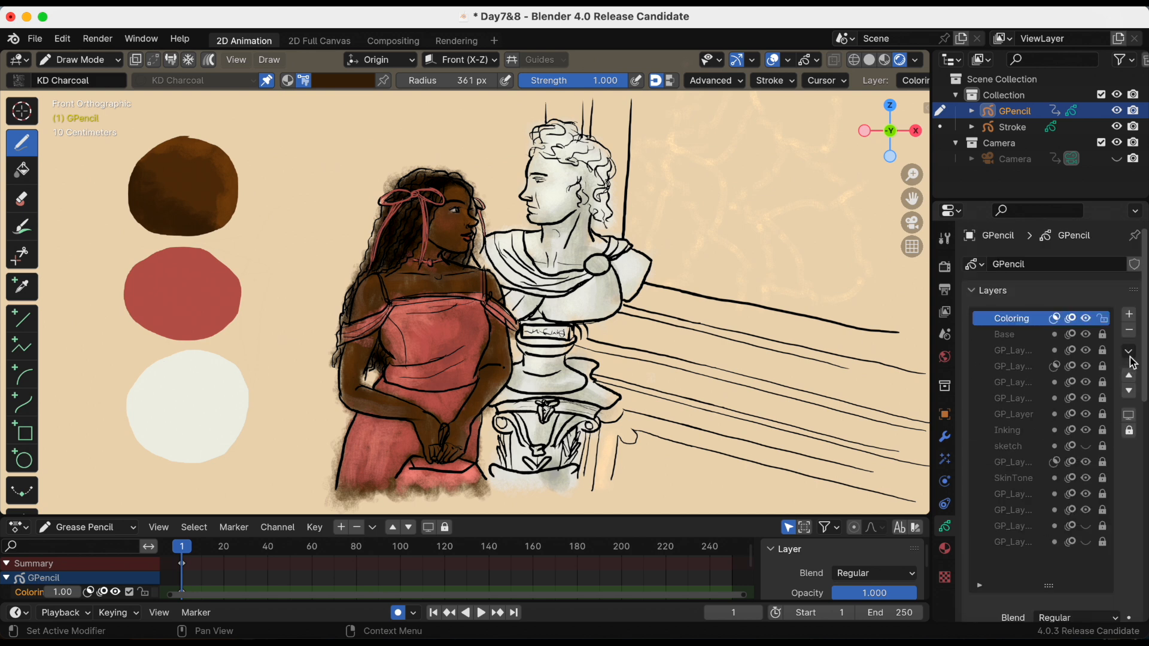
left_click(1130, 315)
double_click(1008, 322)
type("Coloring")
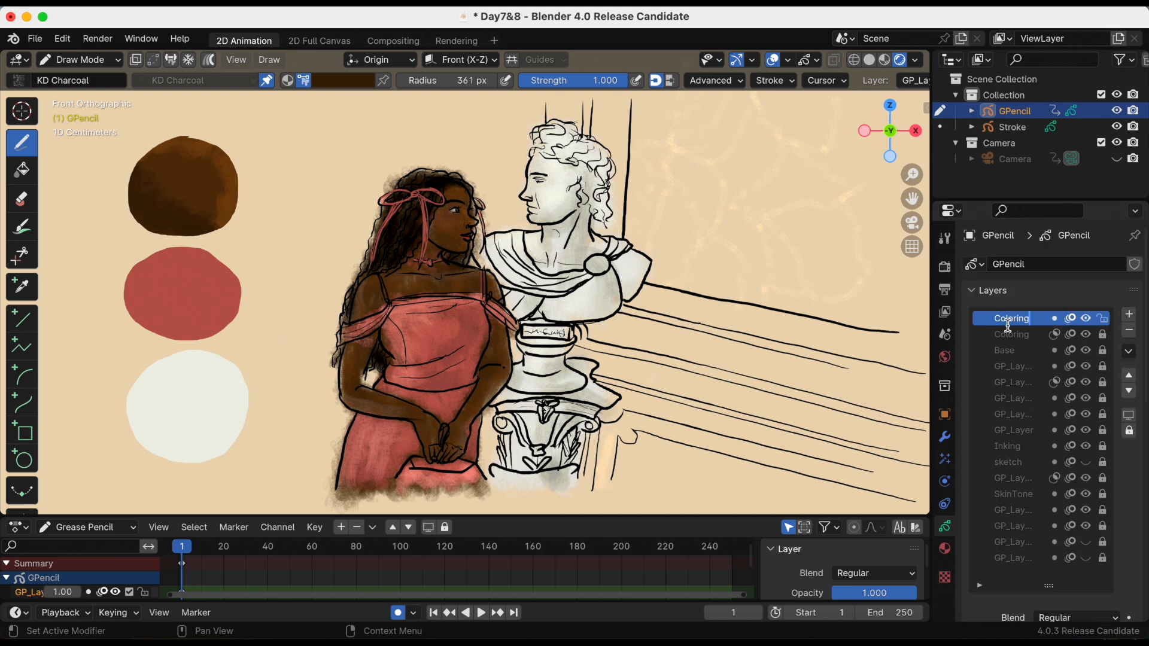
key("Return")
key("ctrl+s")
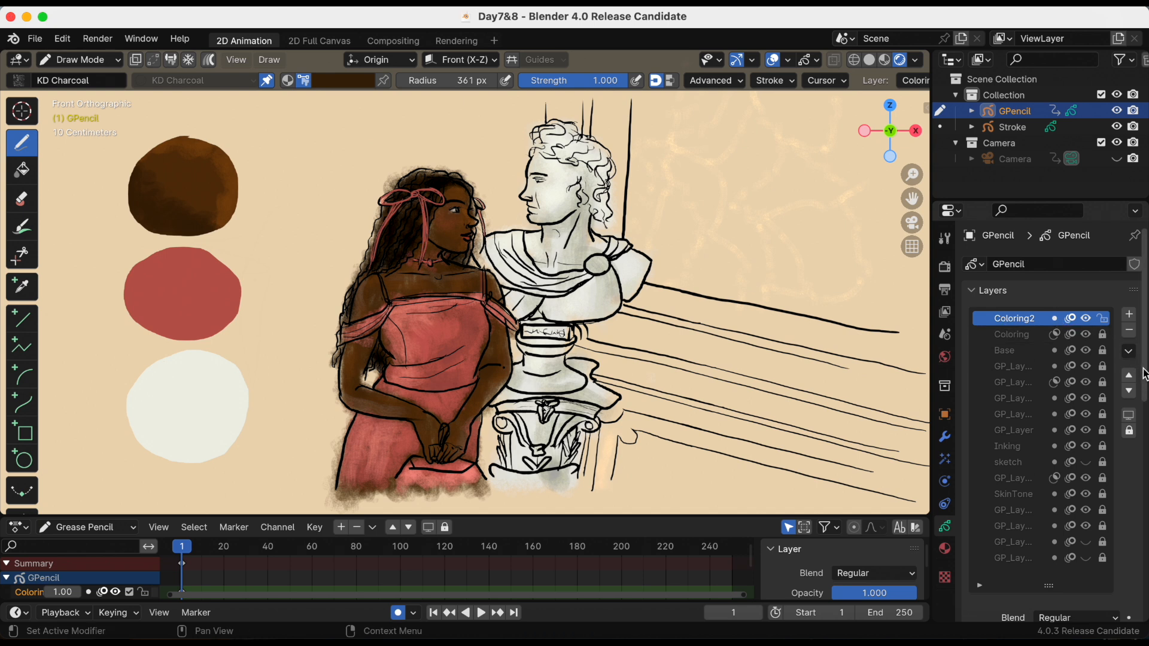
Enable masks on the Coloring2 layer, add the Base layer as its mask and invert that mask.
scroll(1086, 456, "down", 8)
left_click(995, 448)
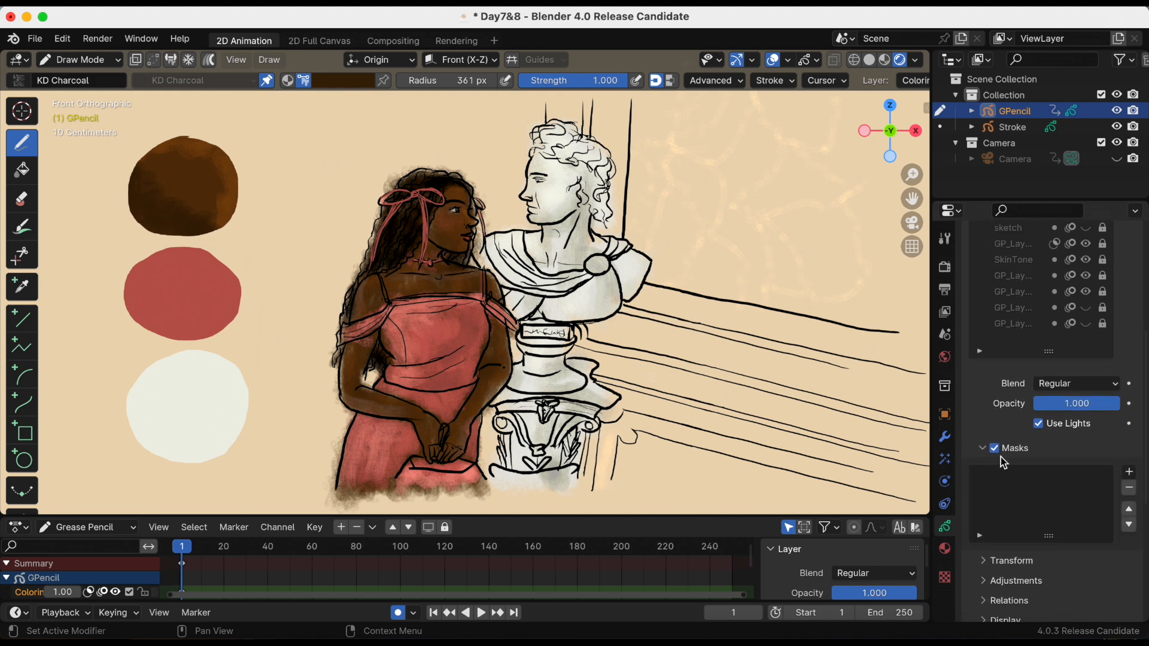
left_click(1129, 474)
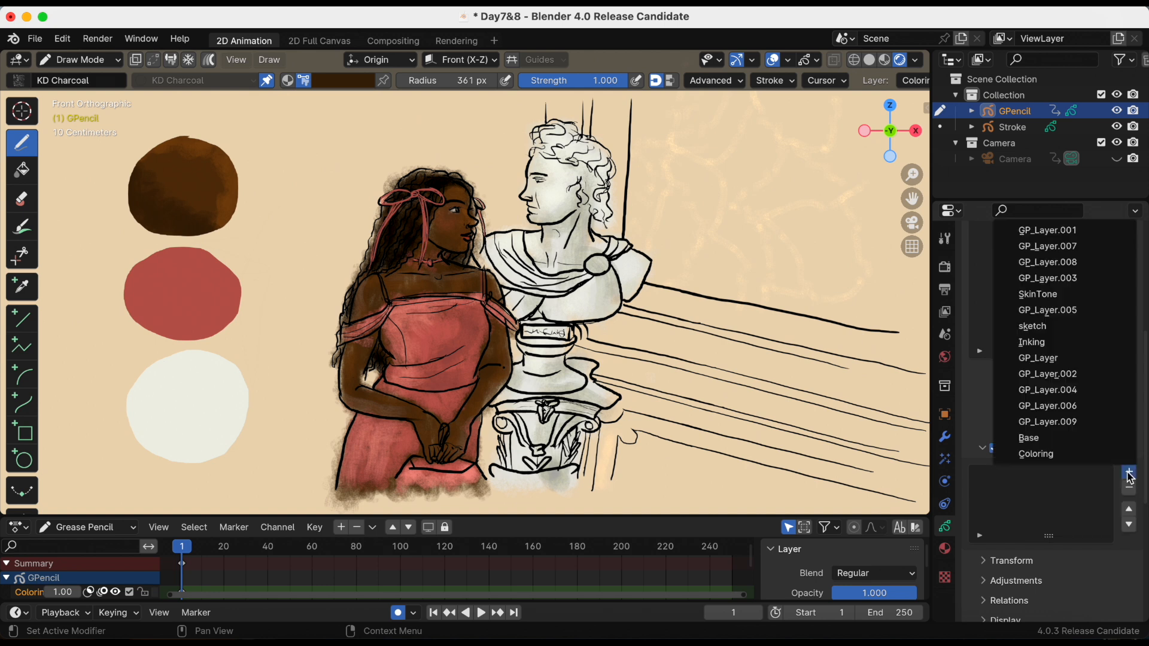
left_click(1083, 439)
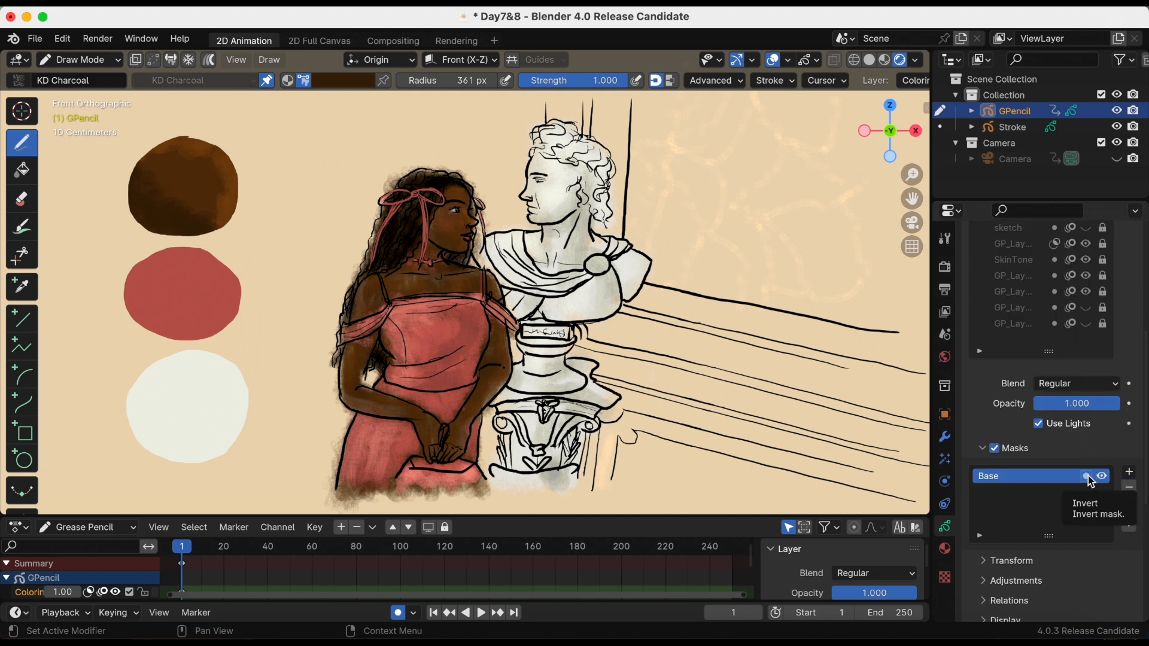
left_click(1087, 477)
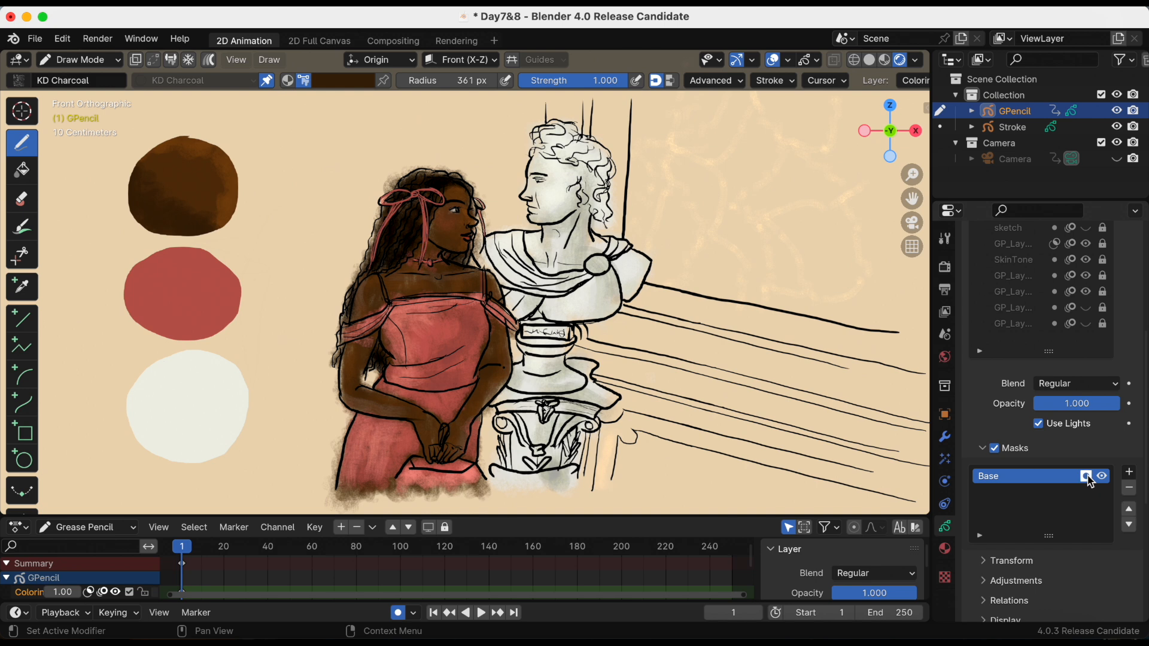
Sample the red circle's colour, darken it, and paint dark red charcoal shading around the circle's lower-left edge on Coloring2.
scroll(1049, 507, "up", 4)
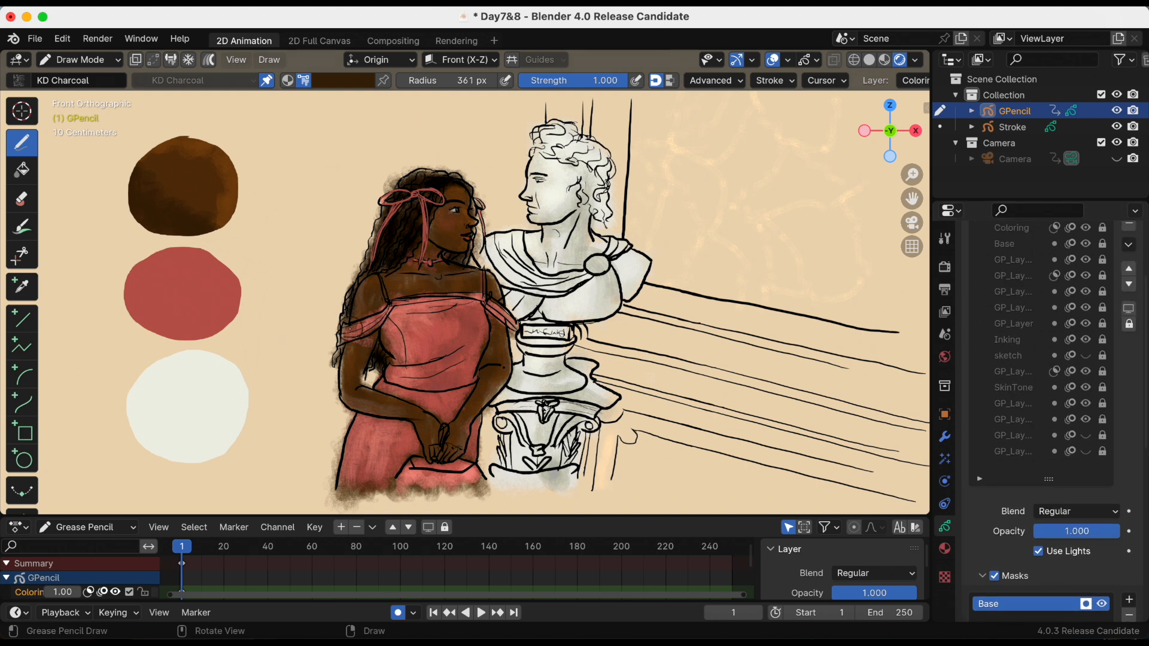
left_click(343, 80)
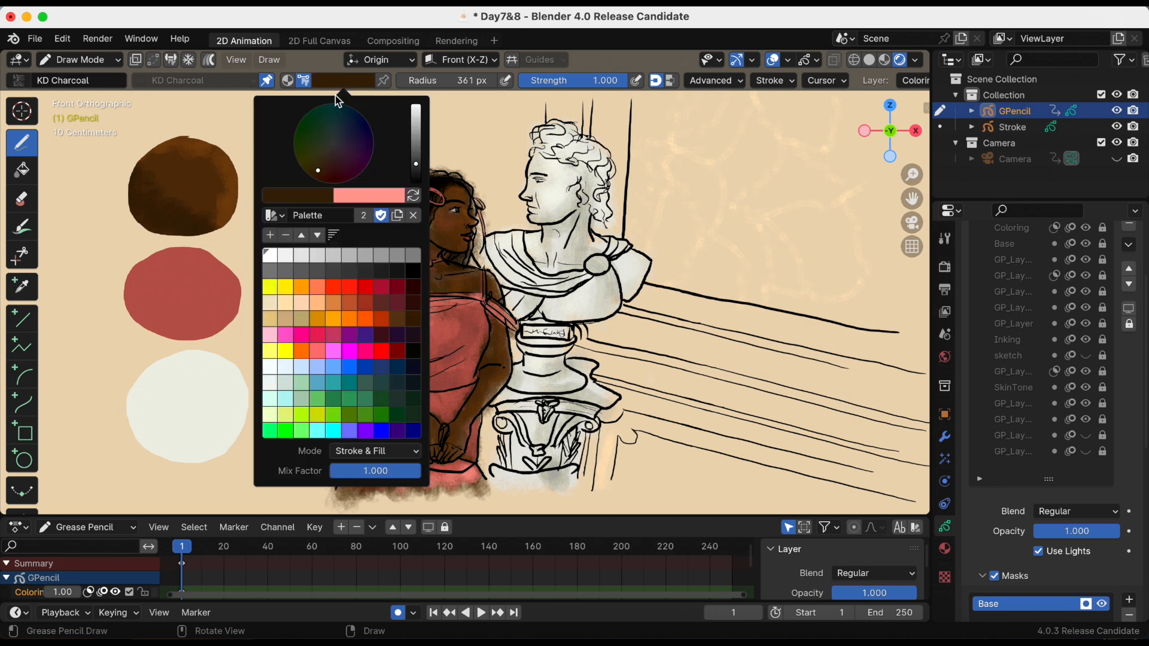
left_click(304, 196)
left_click(419, 395)
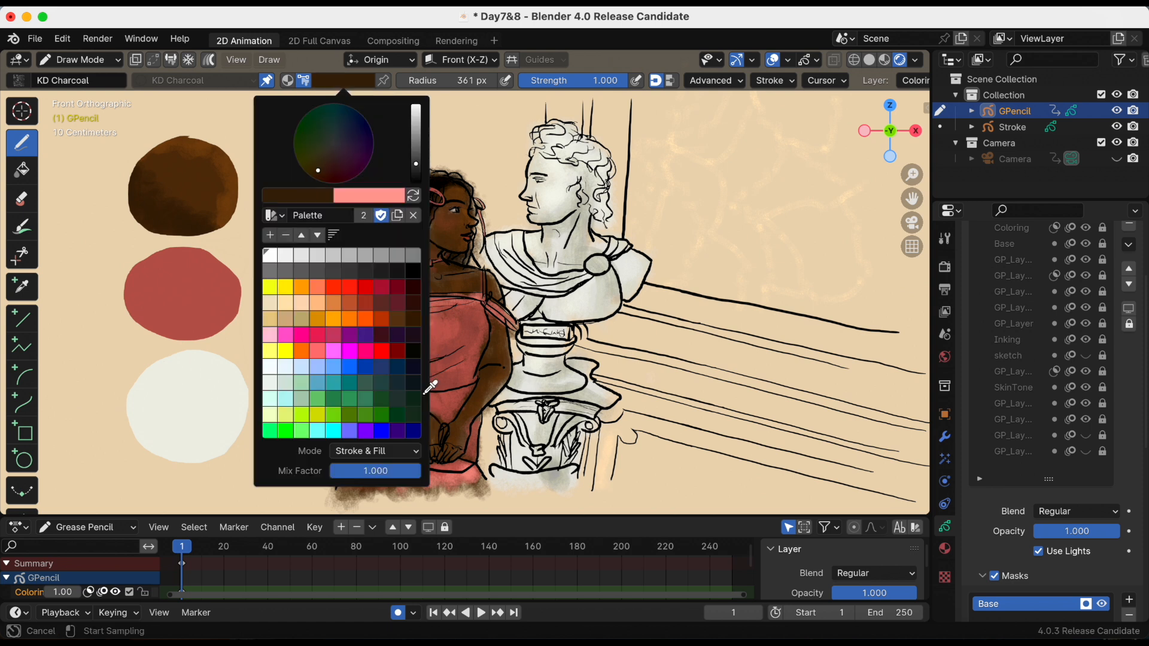
left_click(188, 291)
left_click(374, 81)
left_click_drag(421, 129, 419, 138)
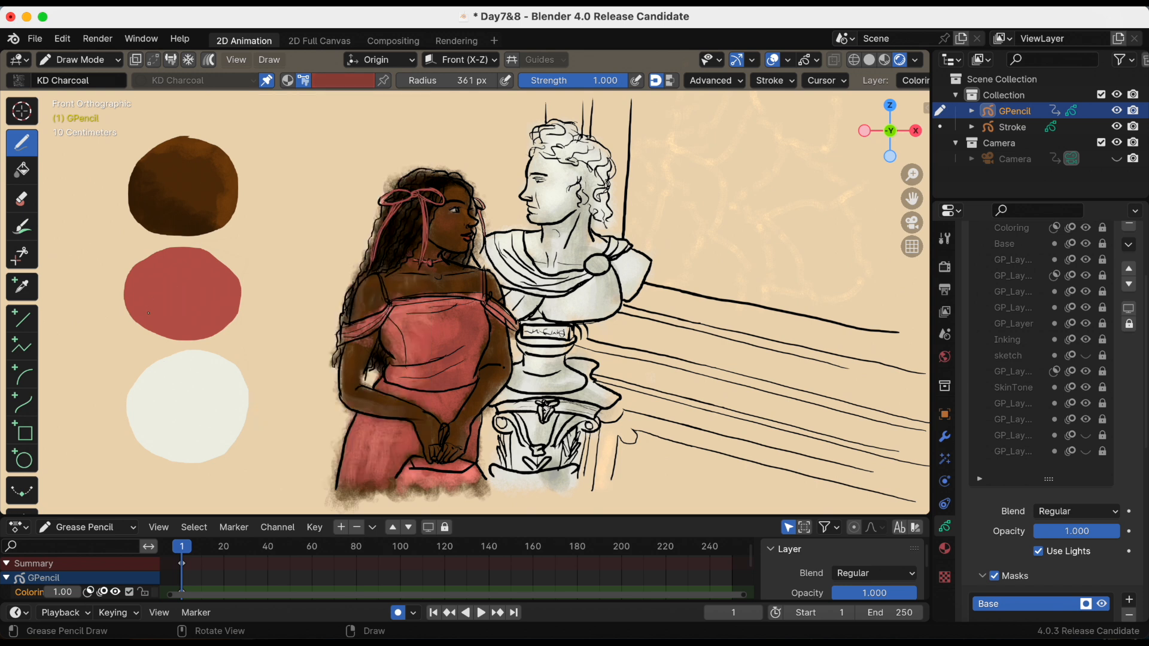
mouse_move(125, 278)
left_mouse_down()
mouse_move(155, 322)
mouse_move(133, 312)
mouse_move(171, 327)
left_mouse_up()
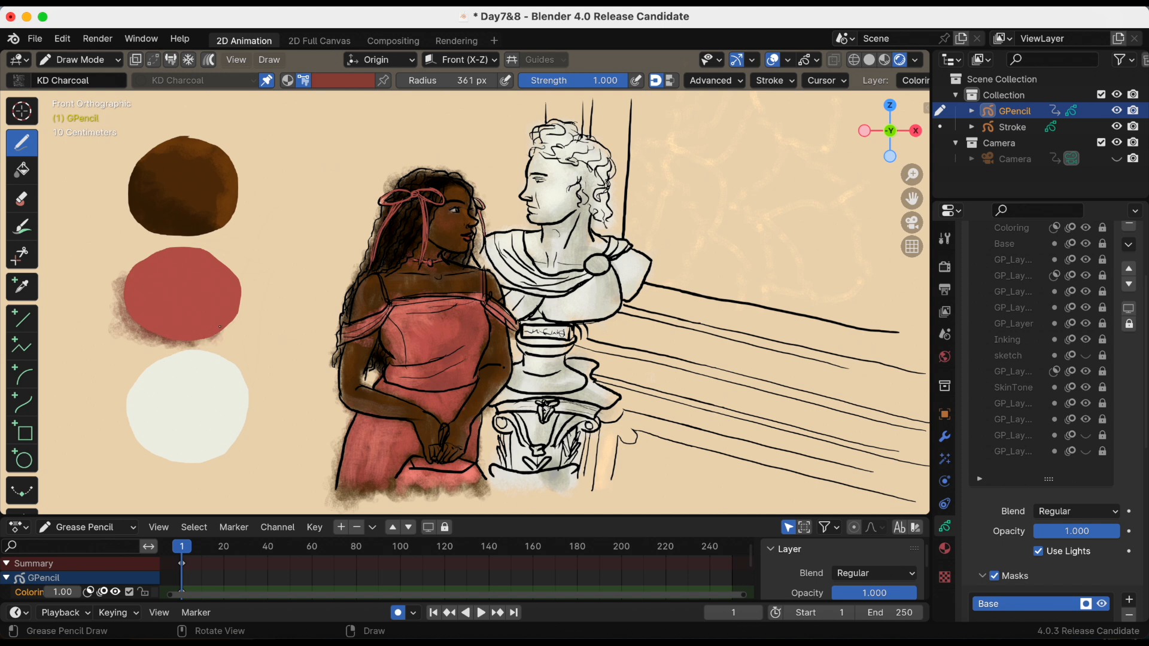
left_click_drag(118, 304, 111, 314)
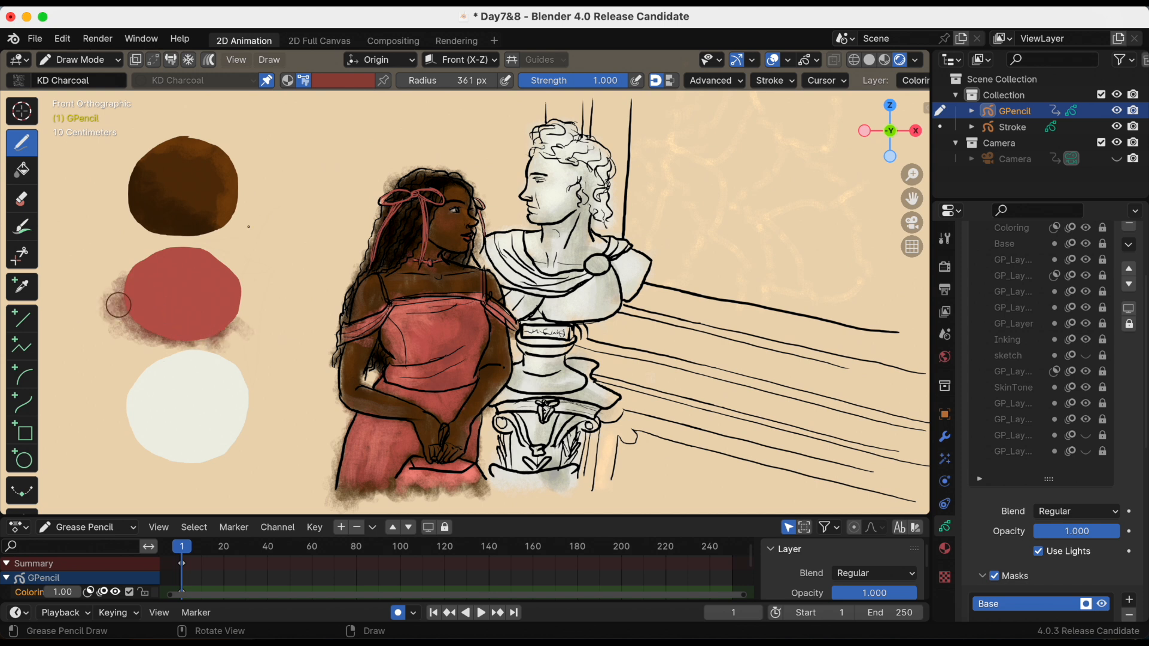
Sample the red circle's colour again, brighten it, and paint lighter red highlights around the circle's upper-right edge.
left_click(359, 81)
left_click(313, 195)
left_click(421, 391)
left_click(212, 283)
left_click(340, 82)
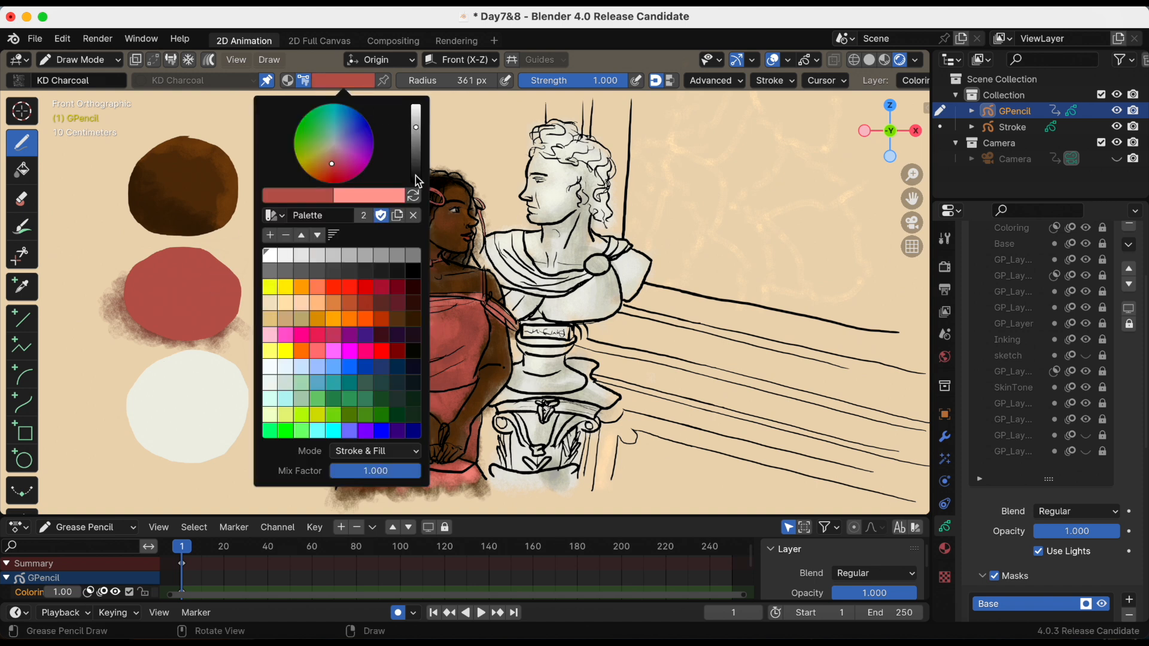
left_click_drag(417, 132, 417, 118)
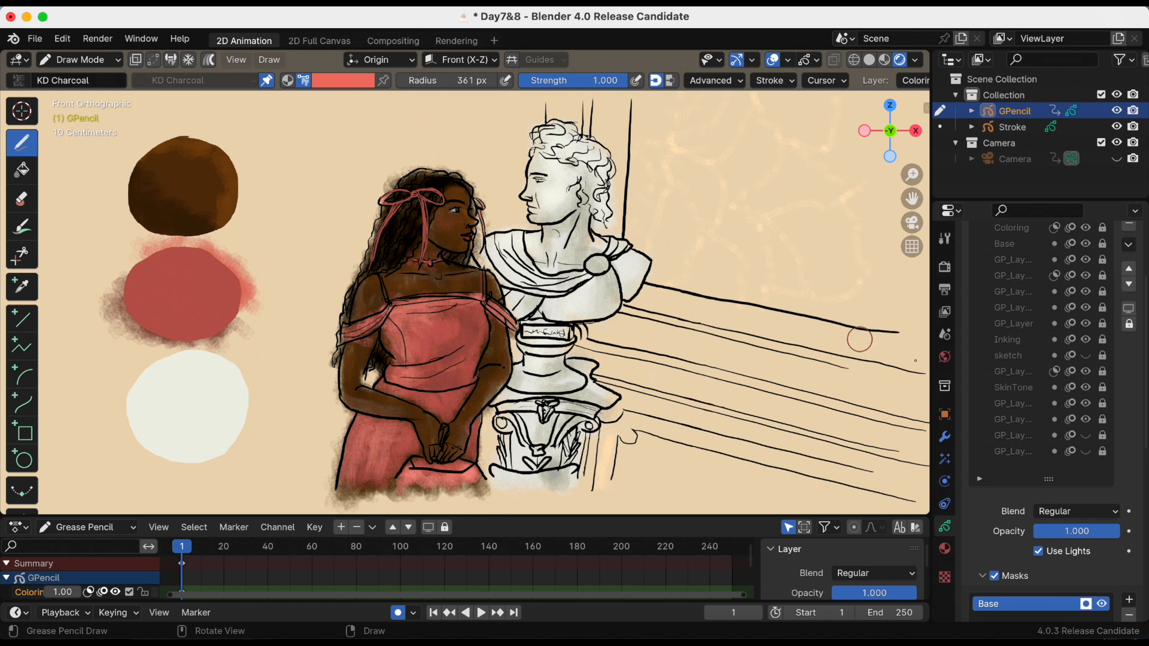
Add a new layer above Coloring2, name it "Coloring3" and save the file.
scroll(1038, 494, "up", 5)
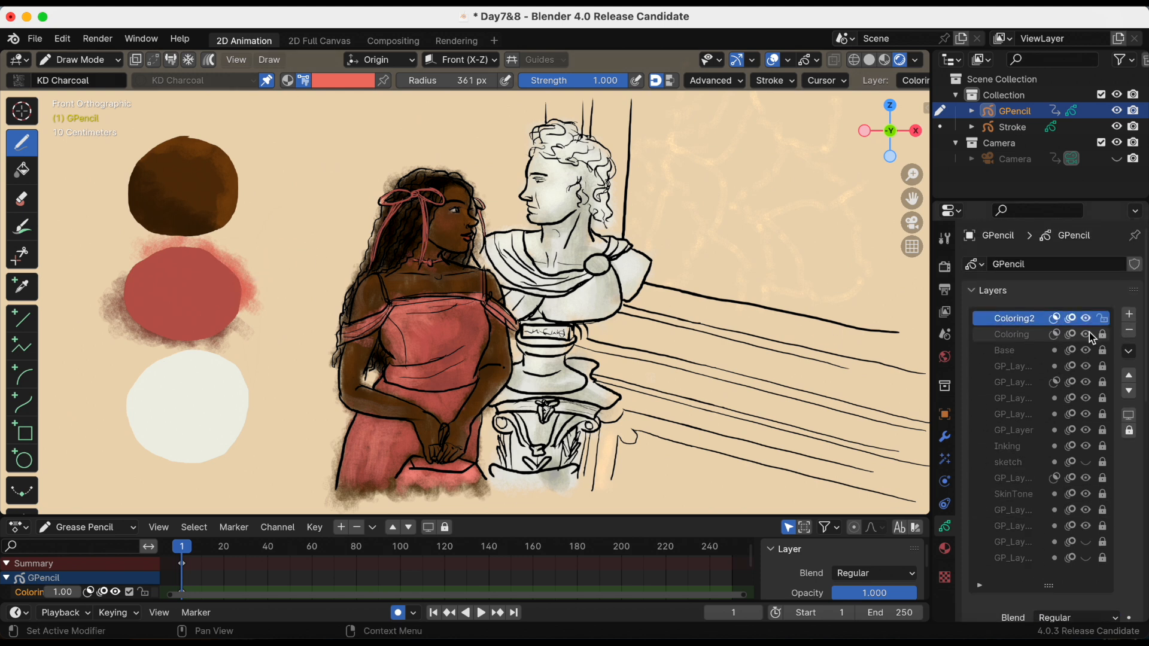
left_click(1130, 313)
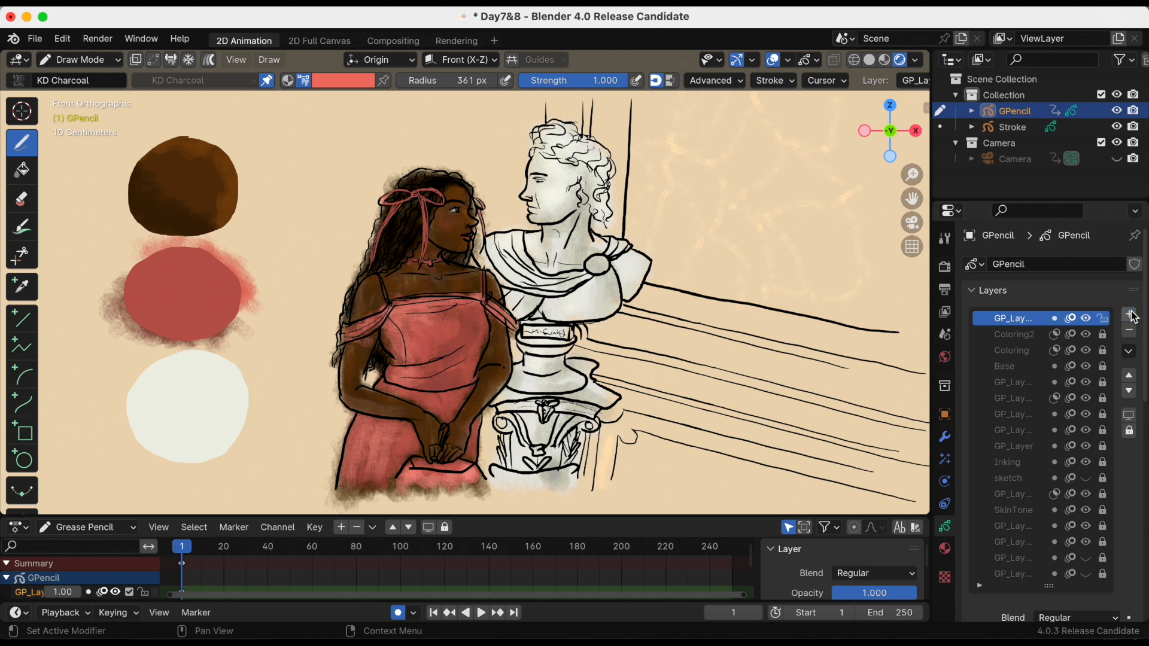
double_click(1016, 318)
type("Coloring3")
key("Return")
key("super+s")
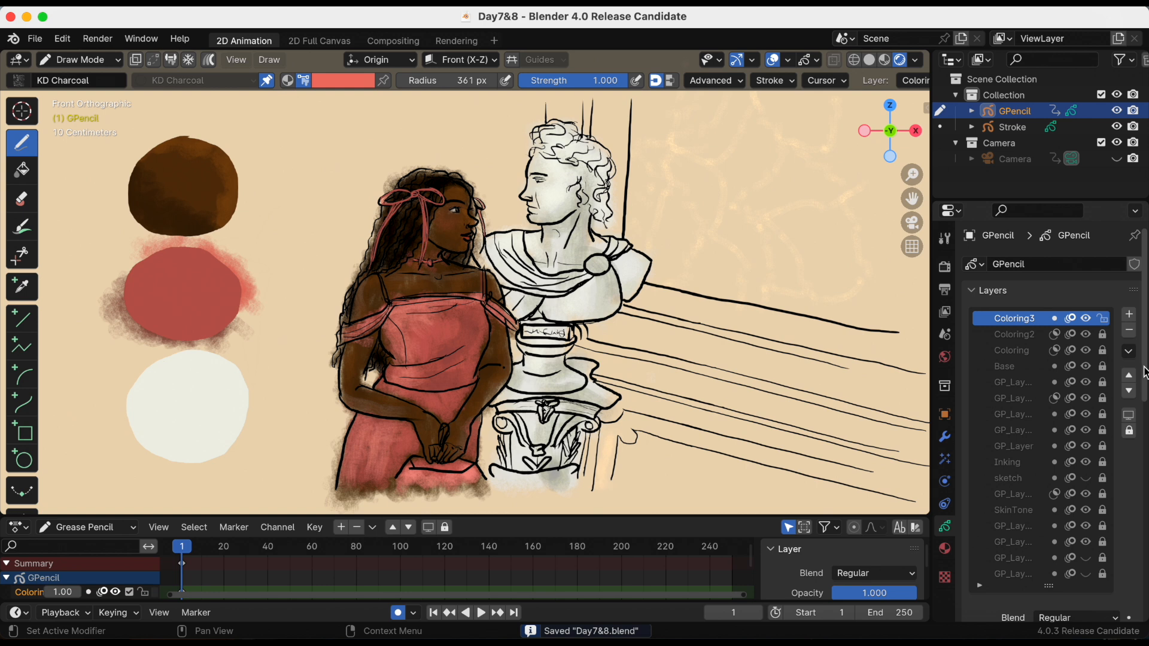
Enable masks on the Coloring3 layer and add the Base layer as its mask.
left_click_drag(1145, 381, 1139, 479)
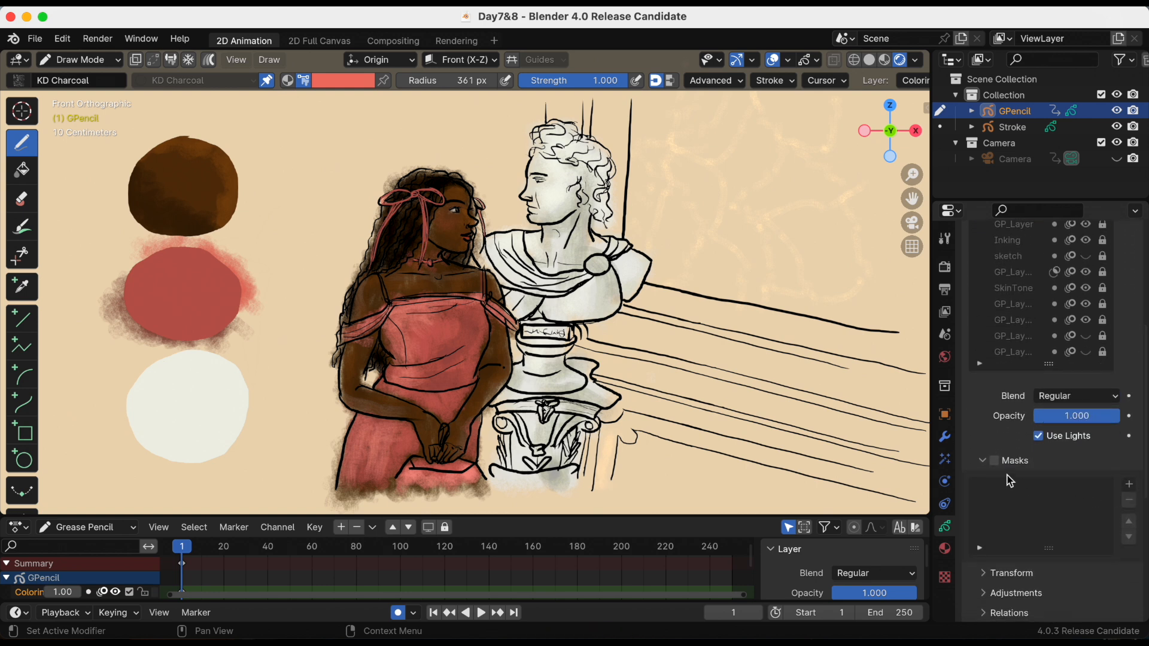
left_click(995, 462)
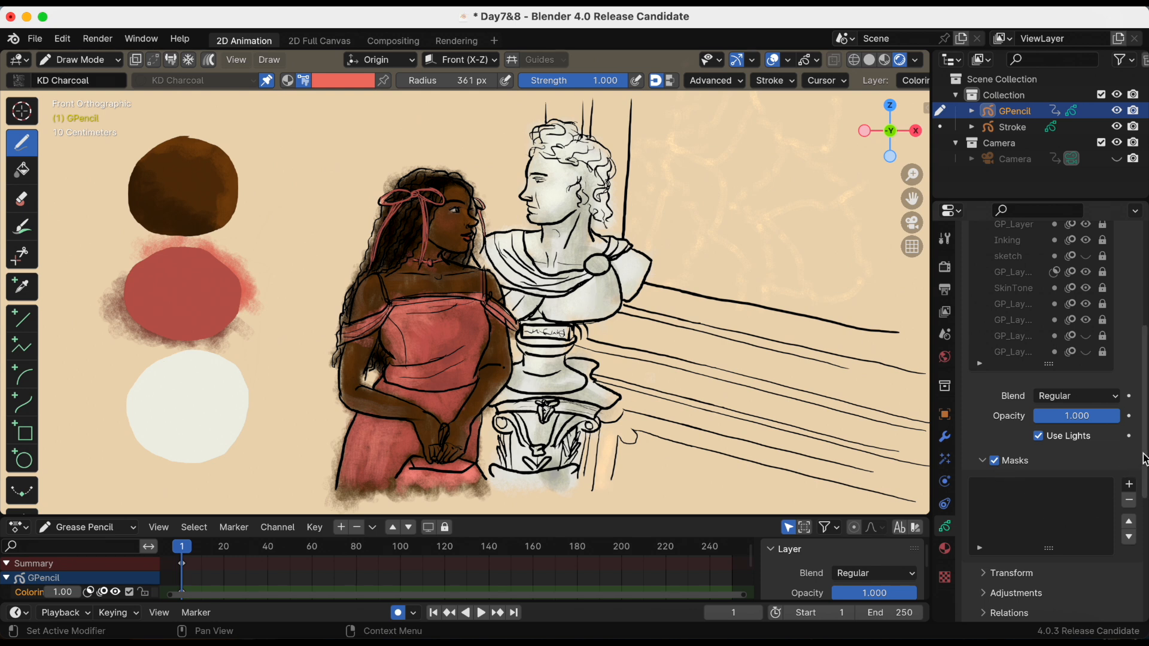
left_click(1128, 485)
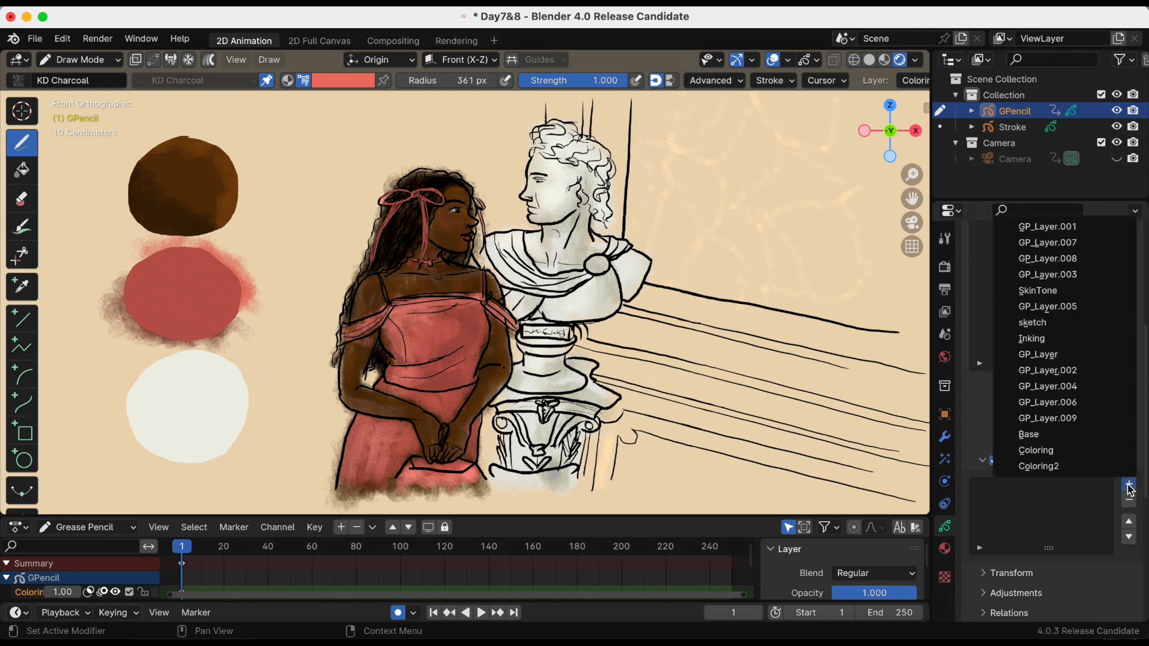
left_click(1069, 437)
Set the brush radius to 419 px and paint light grey shading (value 0.785) along the white circle's lower-left edge.
left_click_drag(1144, 482, 1145, 394)
key("f")
mouse_move(153, 397)
left_mouse_down()
mouse_move(157, 436)
mouse_move(128, 427)
mouse_move(147, 447)
mouse_move(198, 461)
mouse_move(212, 448)
left_mouse_up()
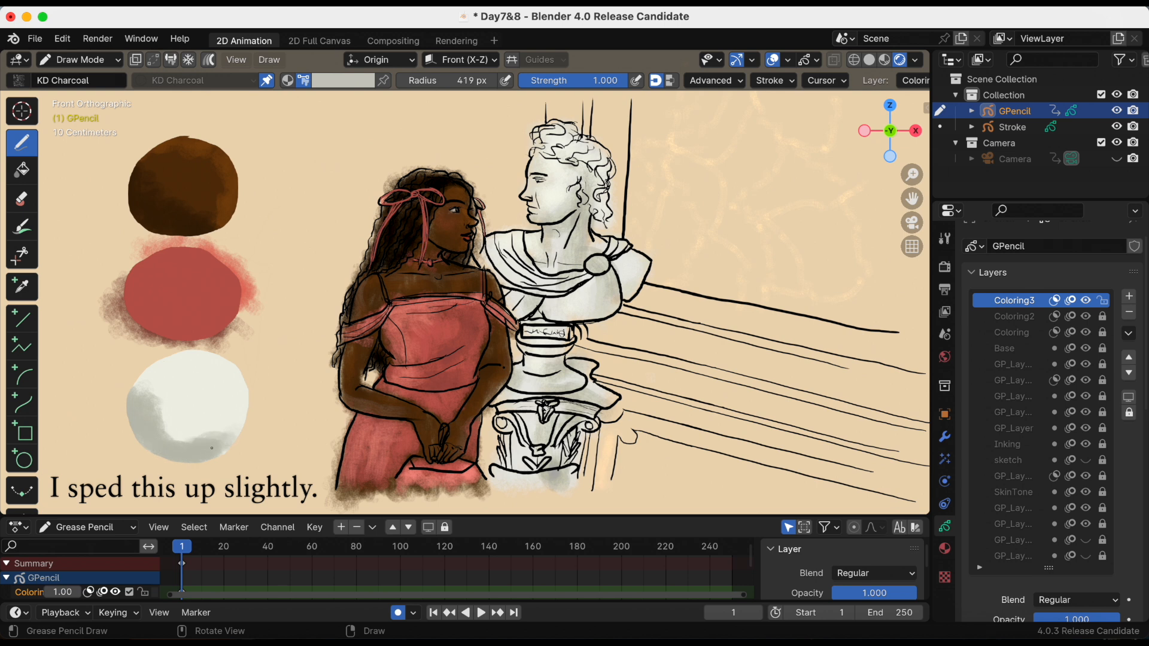
Sample the white circle's colour, change the brush to a brighter near-white, and paint highlights on the circle's upper part.
left_click(361, 81)
left_click(307, 202)
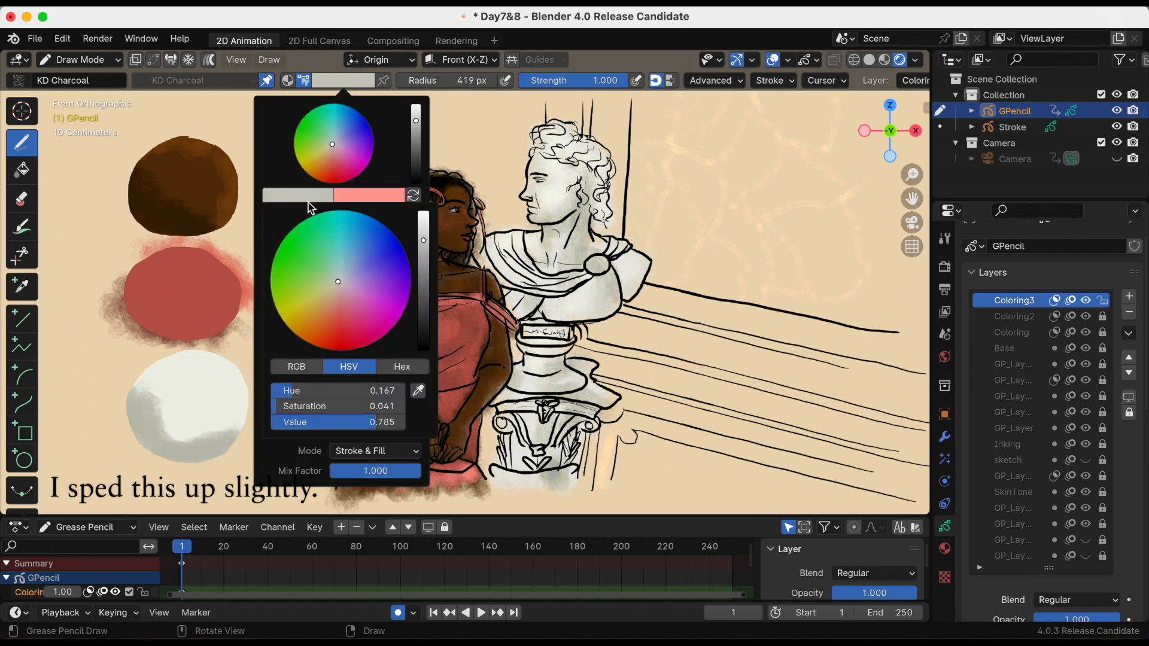
left_click(422, 390)
left_click(231, 383)
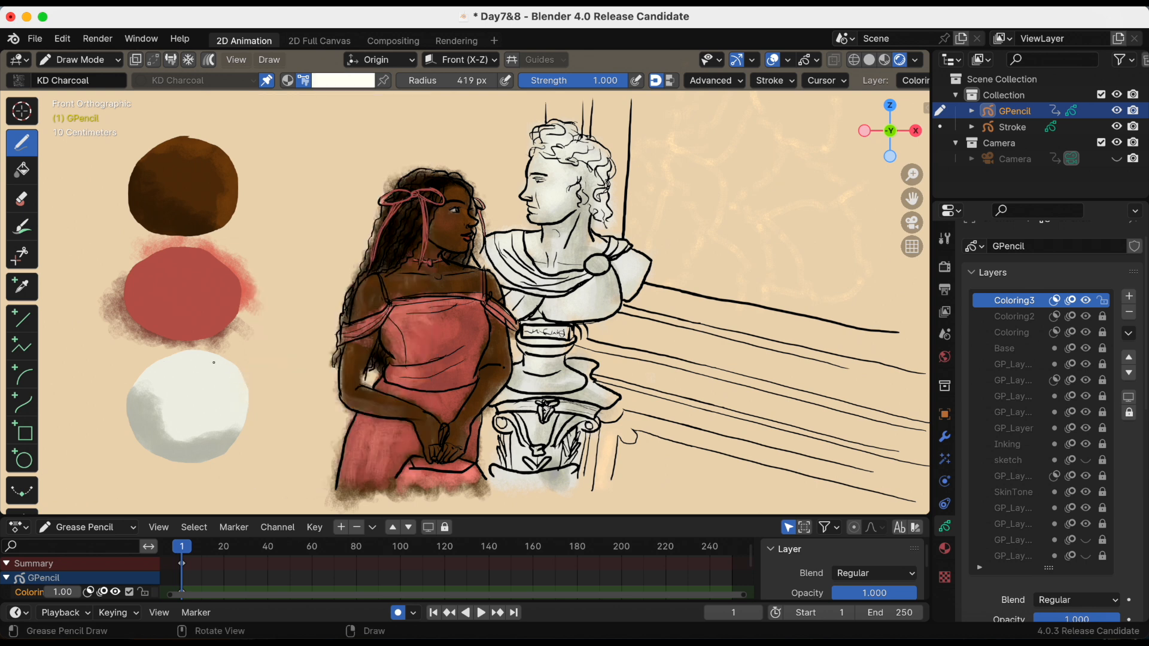
left_click_drag(164, 388, 133, 385)
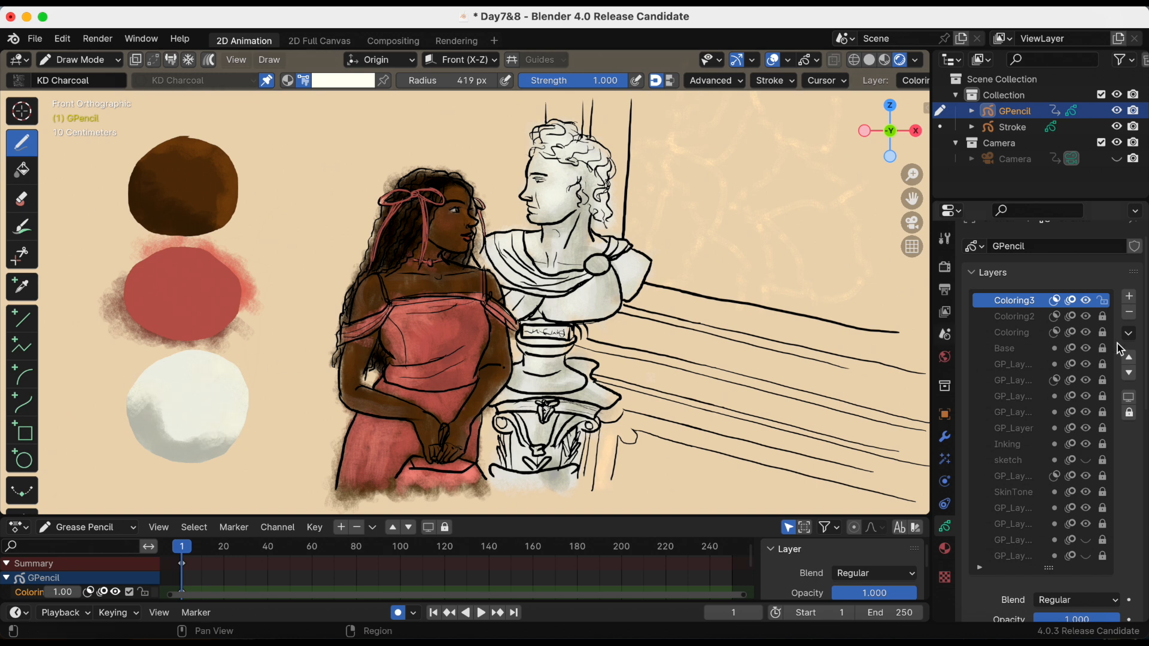
Add Coloring2 as a second mask on Coloring3 and paint near-white strokes over the upper-right parts of the red and brown circles.
scroll(1144, 347, "down", 8)
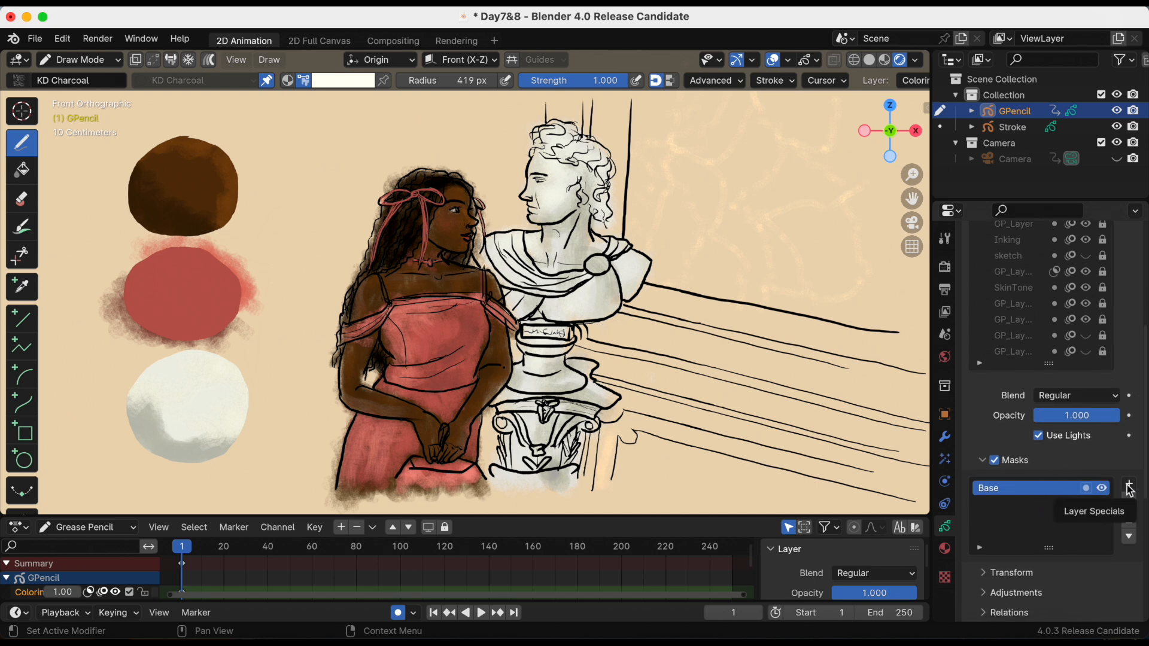
left_click(1129, 486)
left_click(1128, 484)
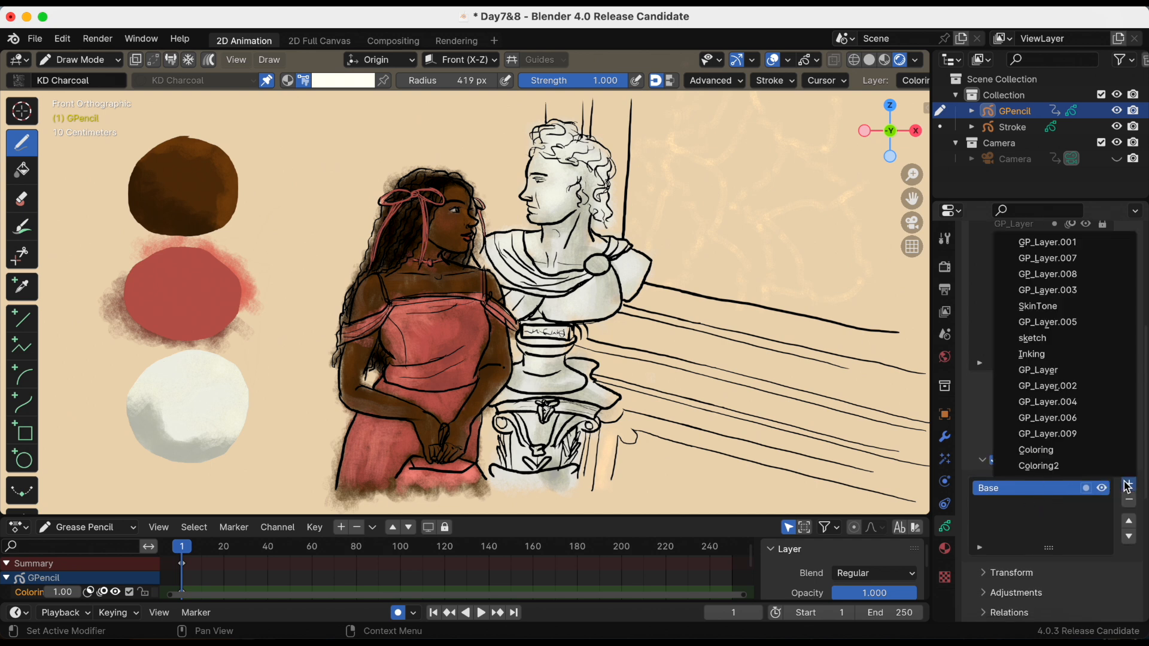
left_click(1103, 465)
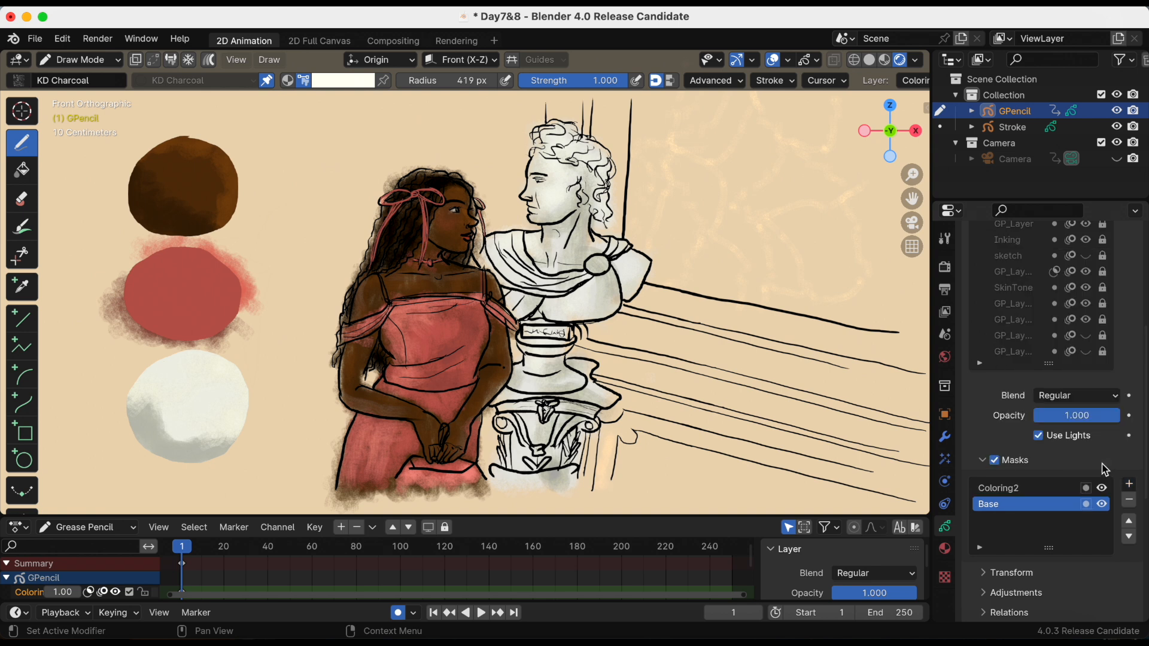
mouse_move(223, 304)
left_mouse_down()
mouse_move(223, 318)
mouse_move(261, 285)
mouse_move(219, 266)
mouse_move(206, 237)
mouse_move(158, 228)
mouse_move(125, 255)
left_mouse_up()
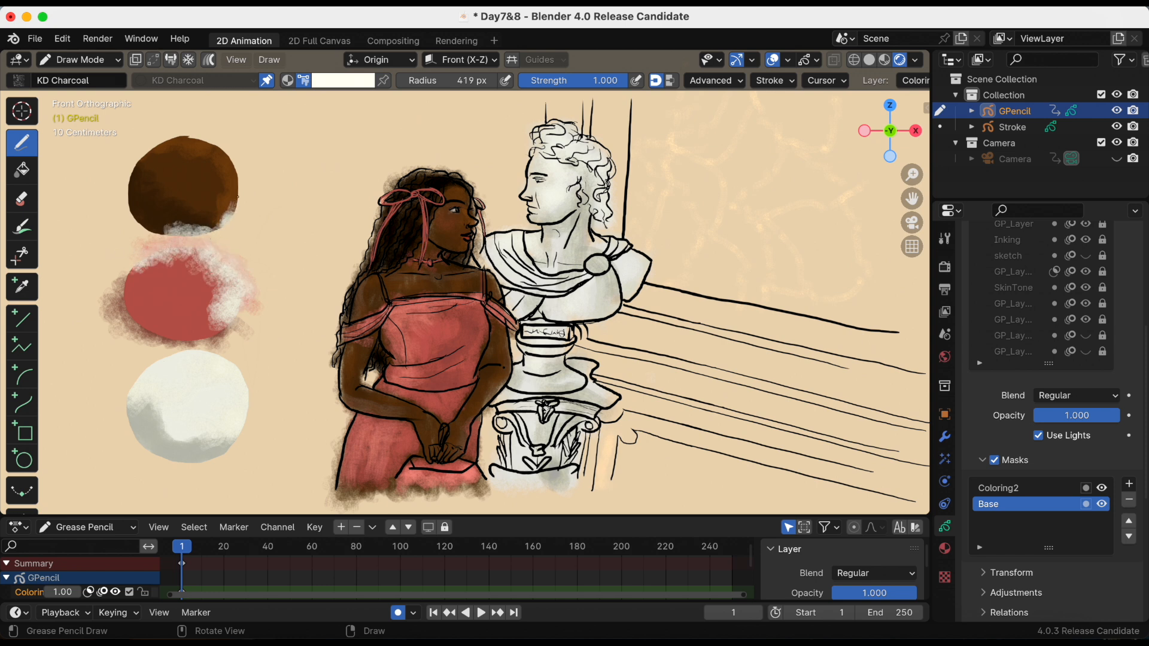
mouse_move(238, 212)
left_mouse_down()
mouse_move(212, 149)
mouse_move(148, 126)
left_mouse_up()
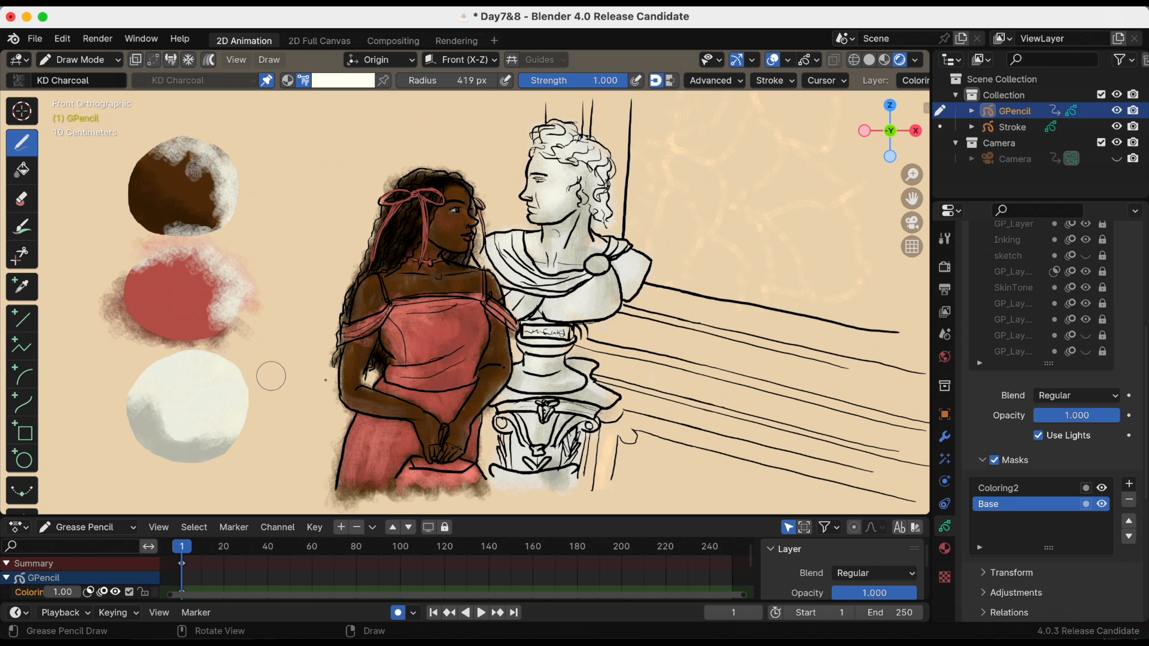
Remove the Coloring2 mask from the Coloring3 layer, keeping Base as its only mask.
left_click(1129, 529)
left_click(1130, 537)
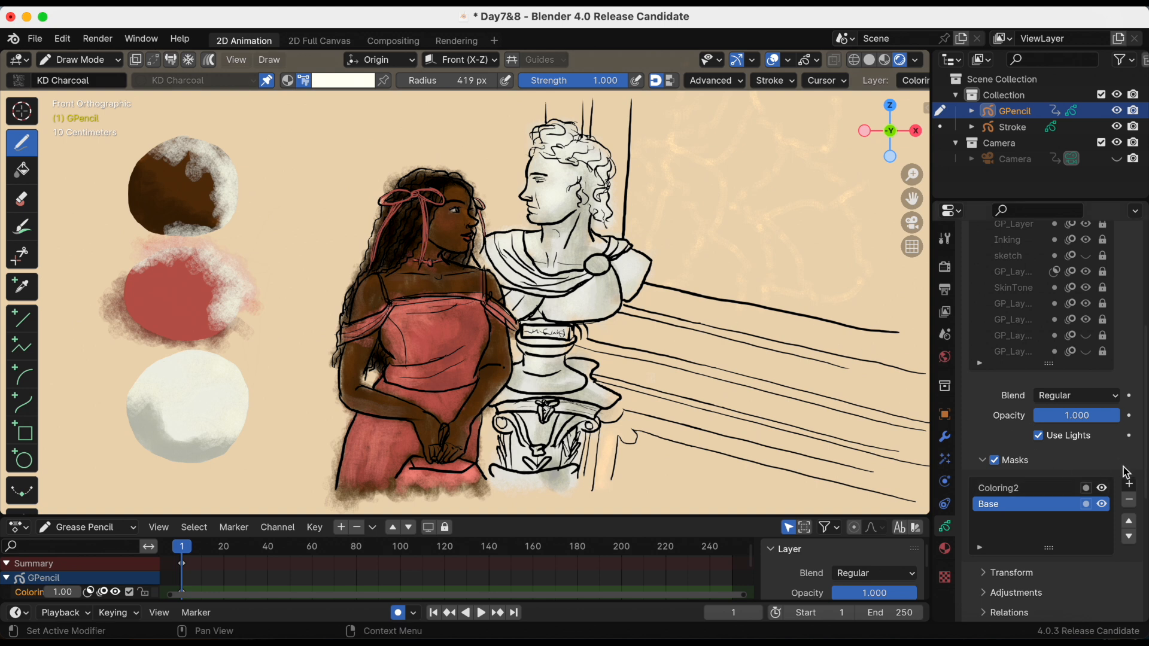
left_click(1065, 488)
left_click(1129, 500)
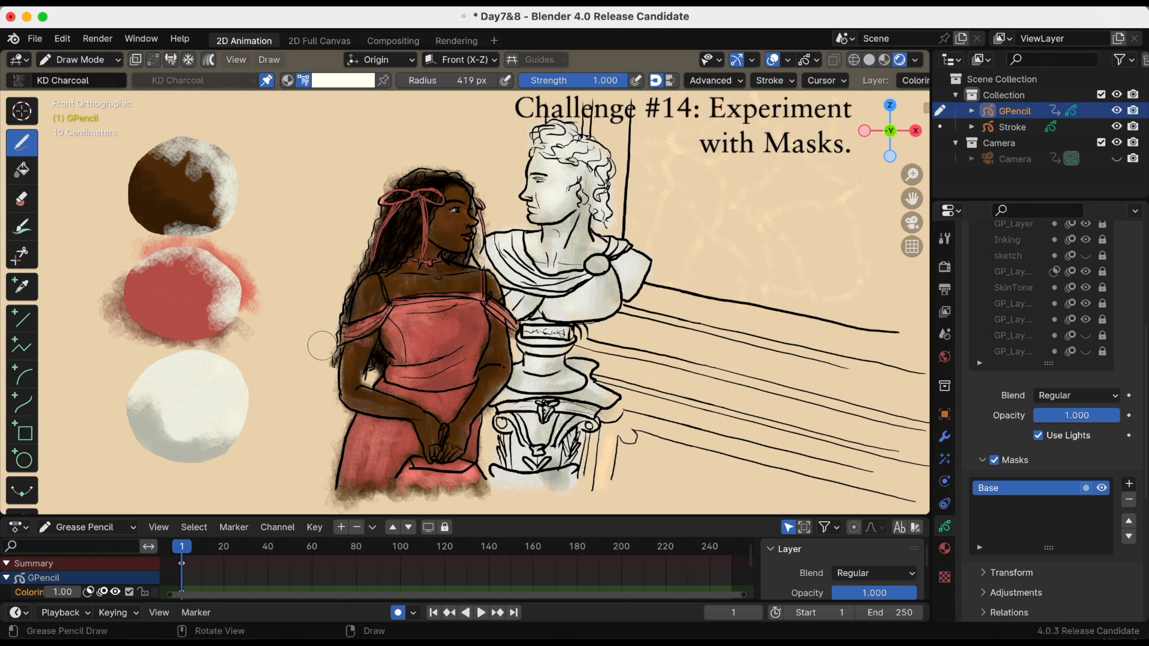
Examine how the woman's skin and dress painting is layered by temporarily hiding the SkinTone layer and the colouring over it.
left_click_drag(1143, 413, 1145, 310)
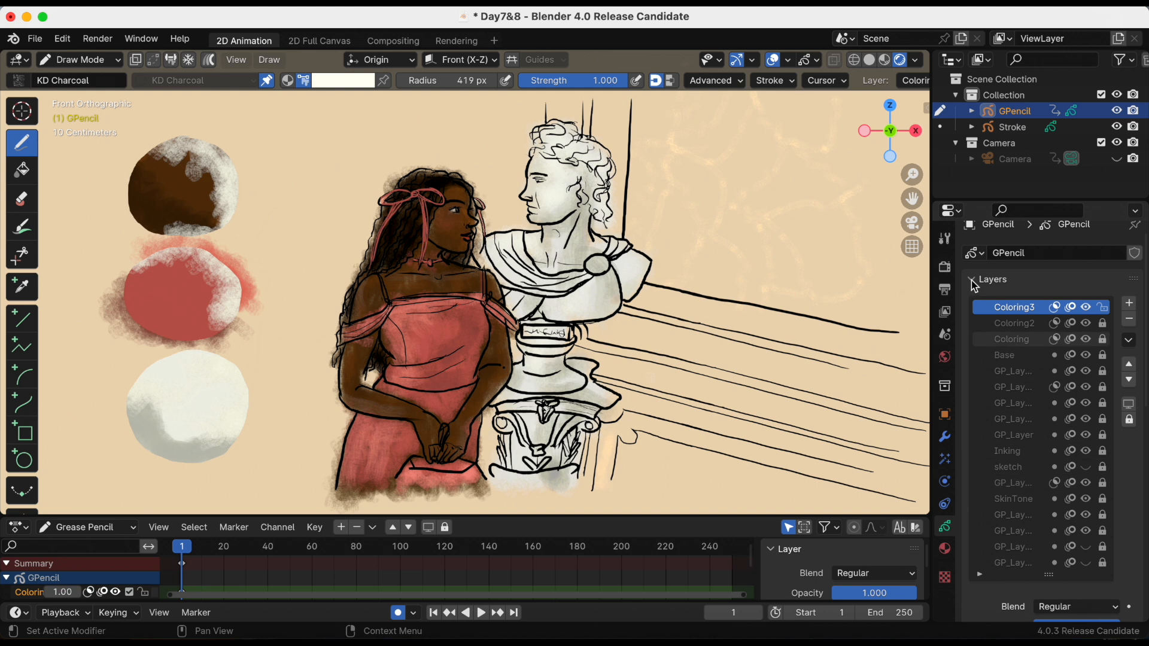
left_click_drag(912, 174, 915, 114)
mouse_move(912, 199)
left_mouse_down()
mouse_move(849, 251)
mouse_move(790, 239)
left_mouse_up()
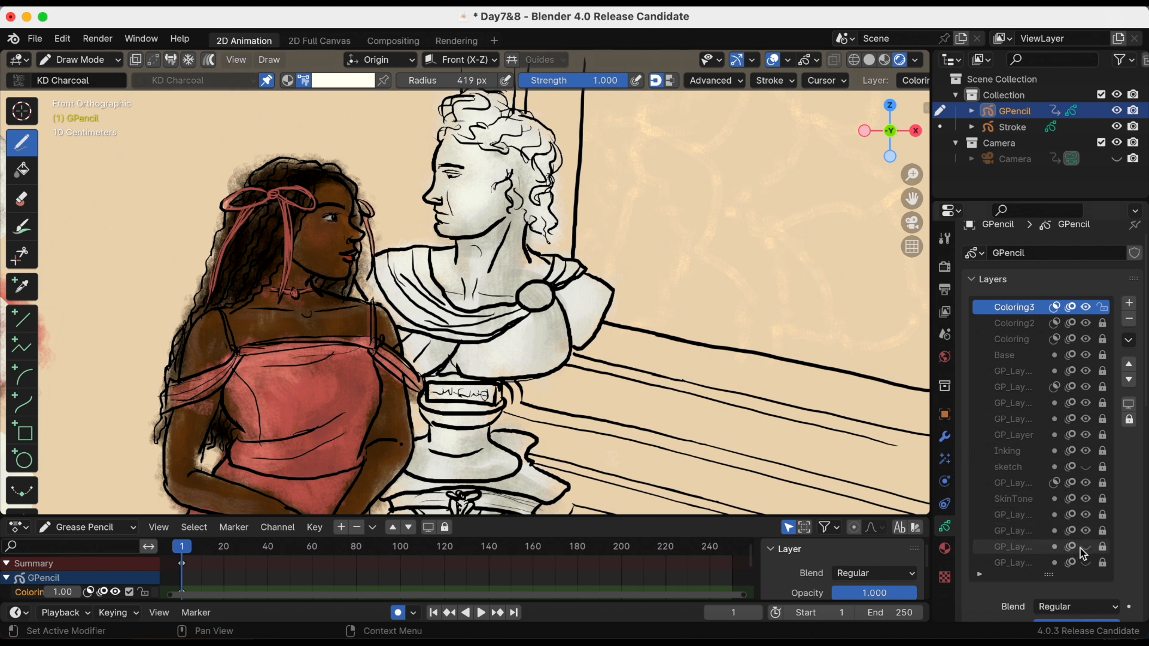
left_click(1087, 501)
left_click(1086, 502)
left_click(1086, 484)
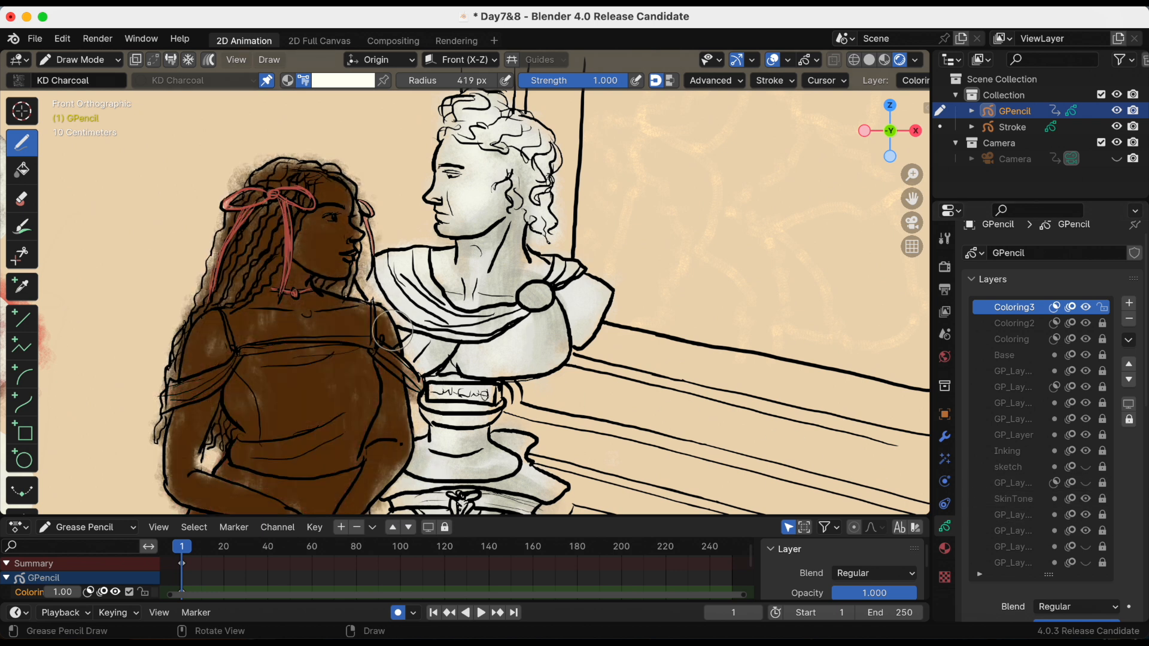
left_click_drag(908, 171, 905, 152)
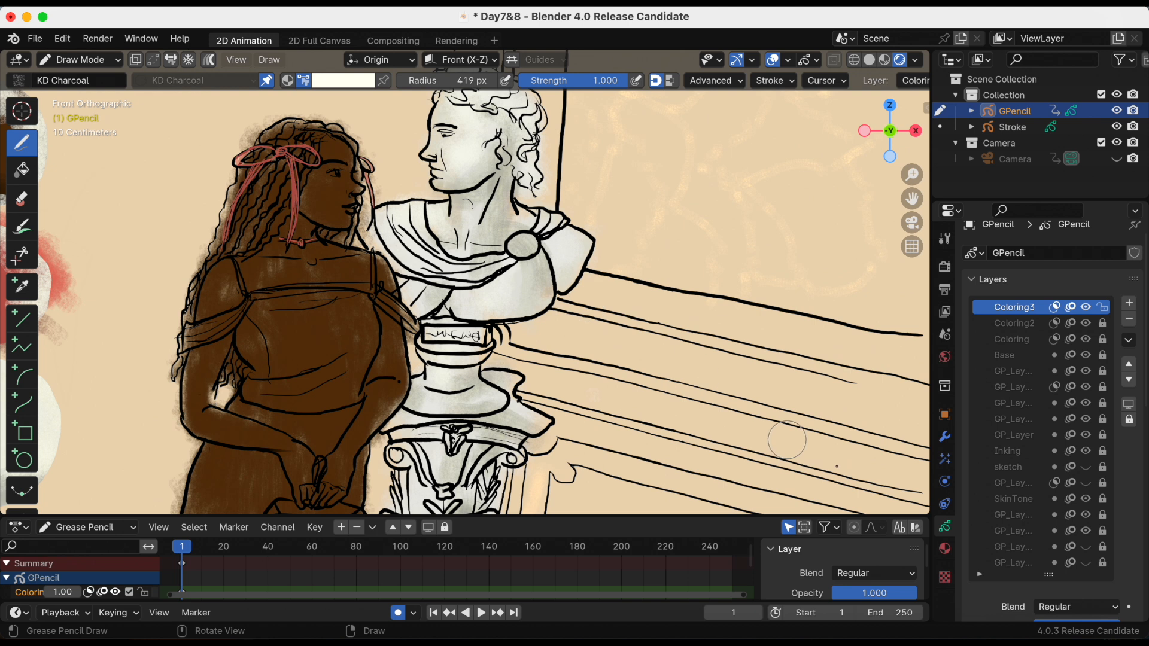
left_click(1086, 498)
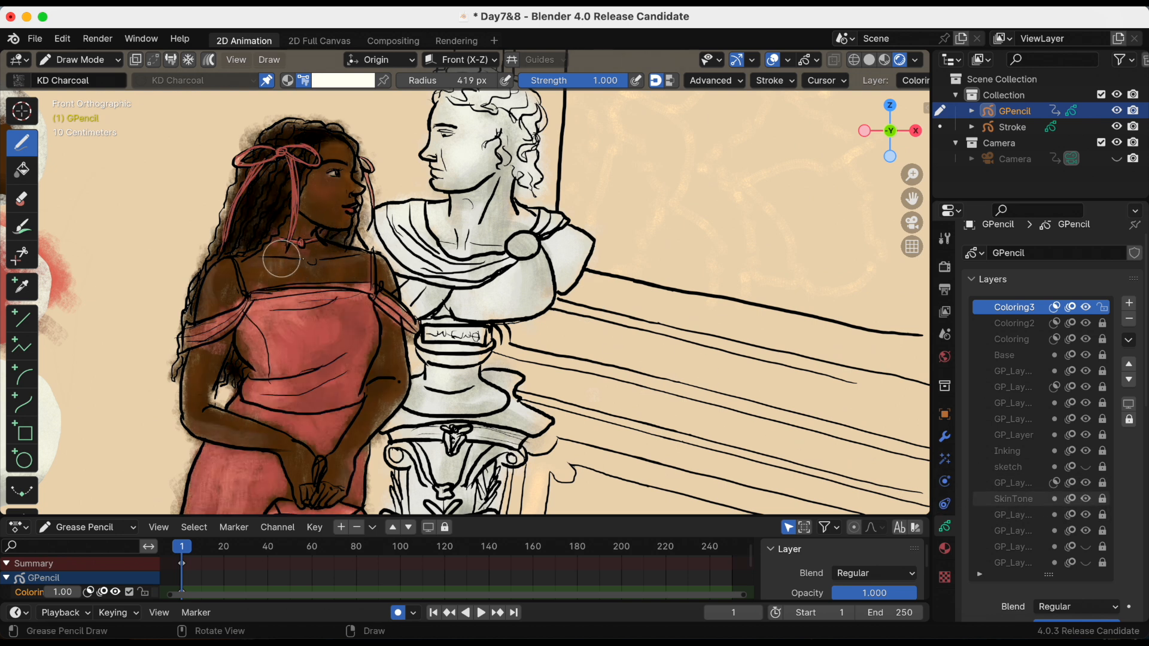
Temporarily hide the layer with the woman's pink hair ribbons to examine it, and show it again.
left_click(1089, 403)
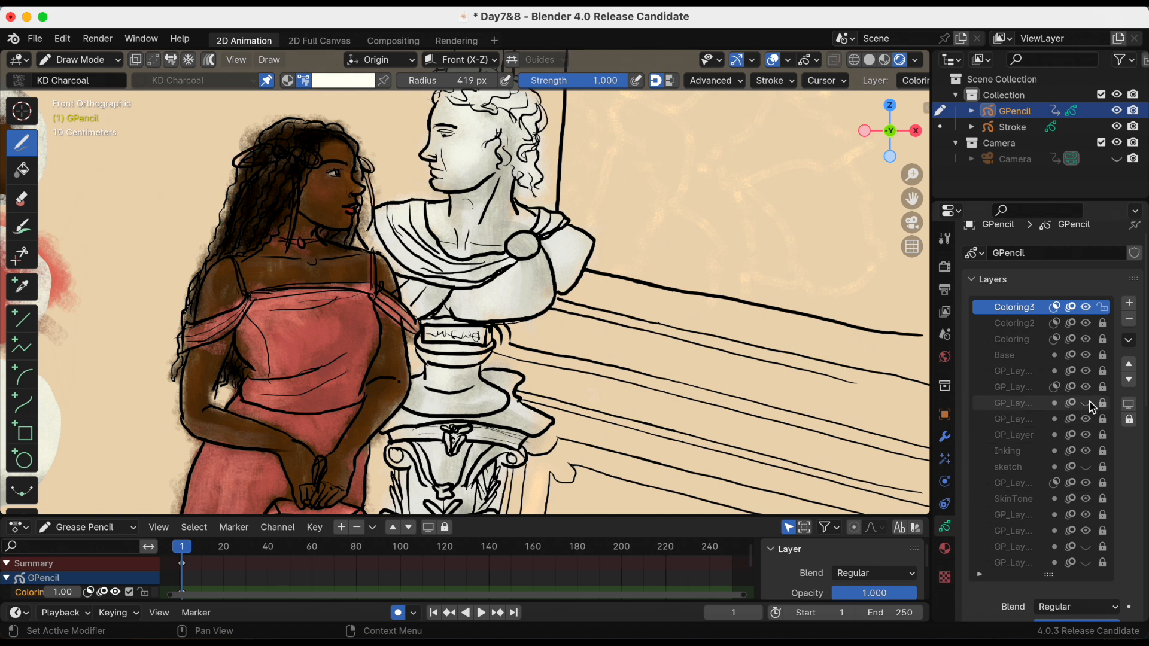
left_click(1089, 402)
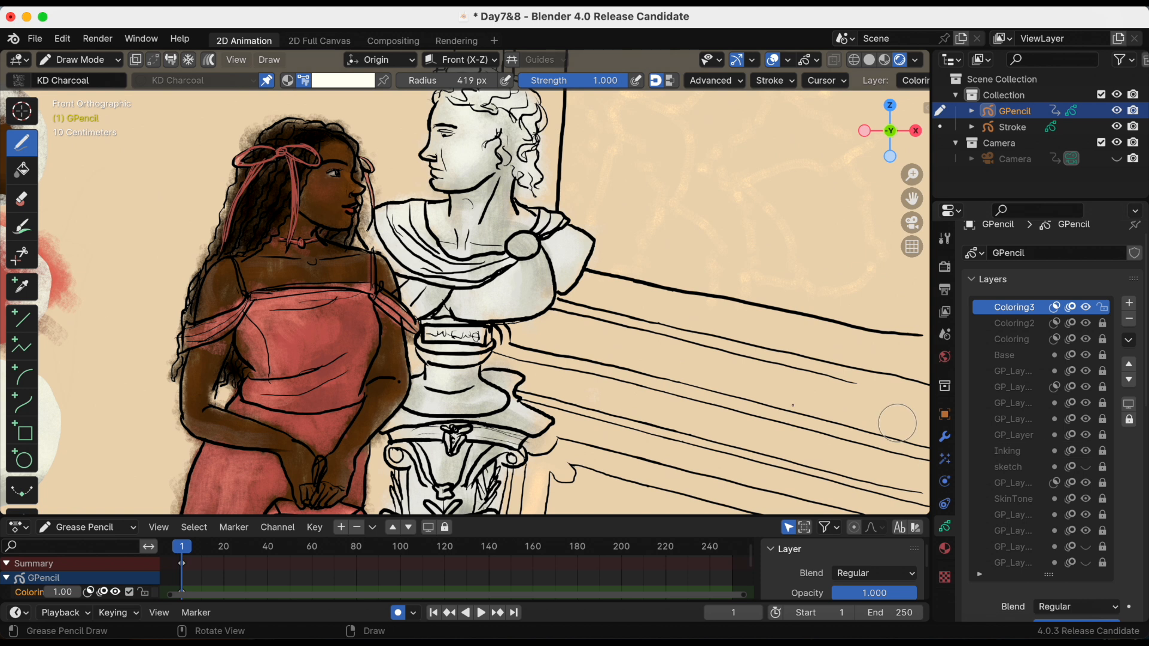
mouse_move(912, 174)
left_mouse_down()
mouse_move(900, 232)
mouse_move(915, 209)
mouse_move(957, 219)
mouse_move(946, 216)
left_mouse_up()
left_click_drag(916, 178, 917, 165)
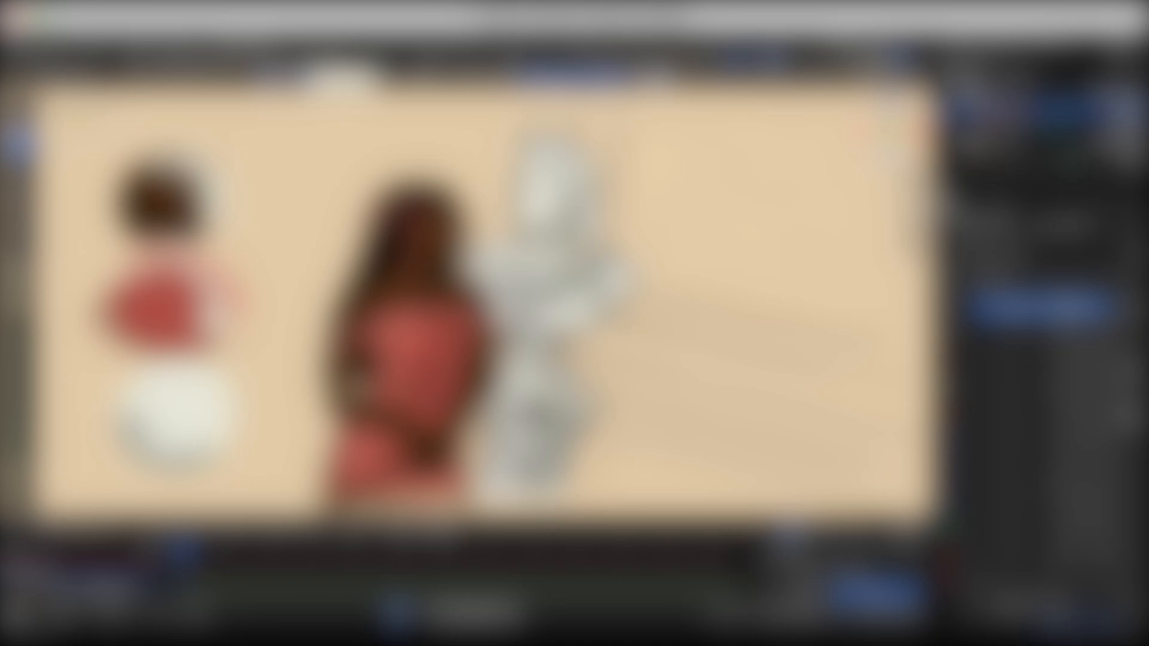